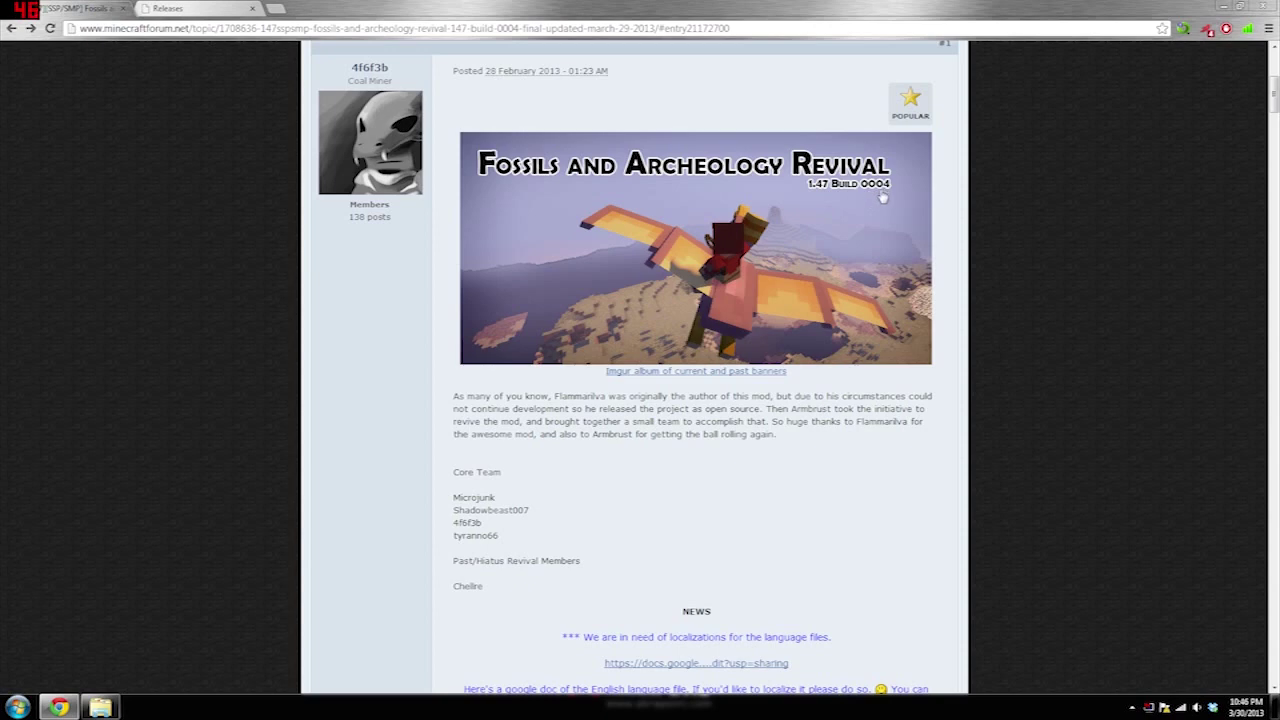
Read through the mod thread's news and download Fossil-Archeology 1.47 0004.zip from its direct MediaFire link
scroll(730, 520, down, 2)
scroll(700, 520, down, 1)
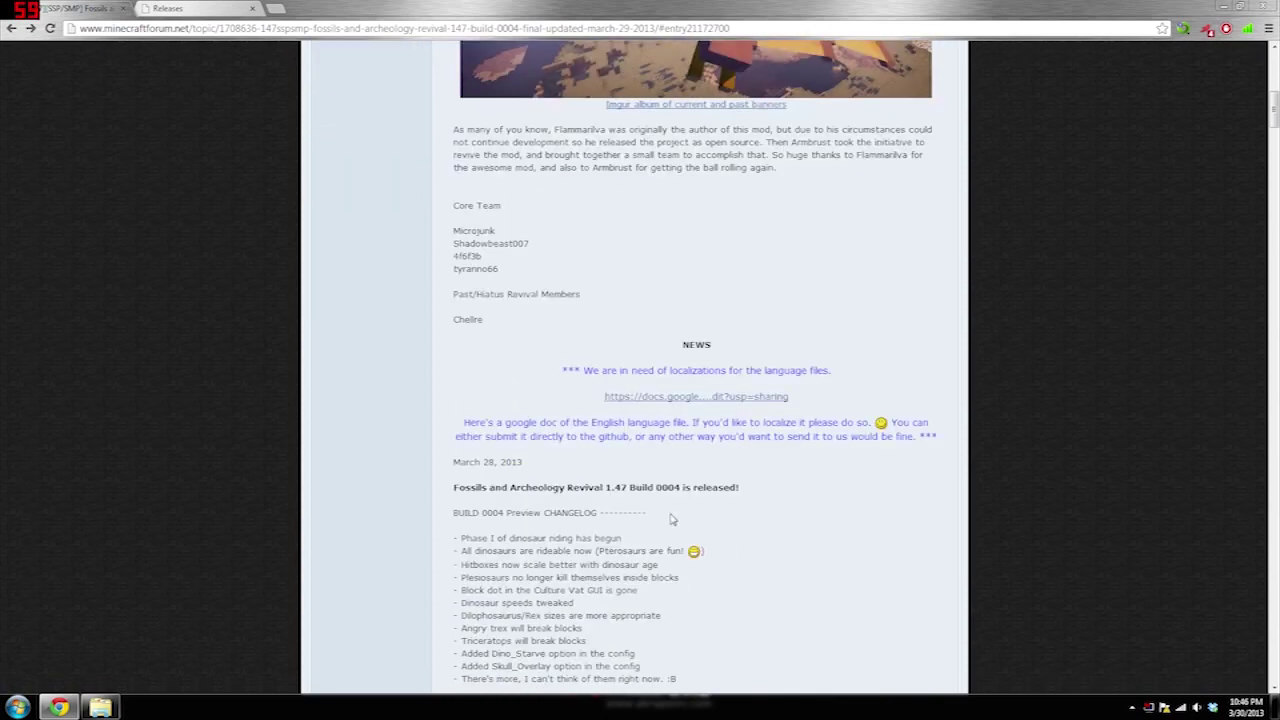
scroll(670, 517, down, 5)
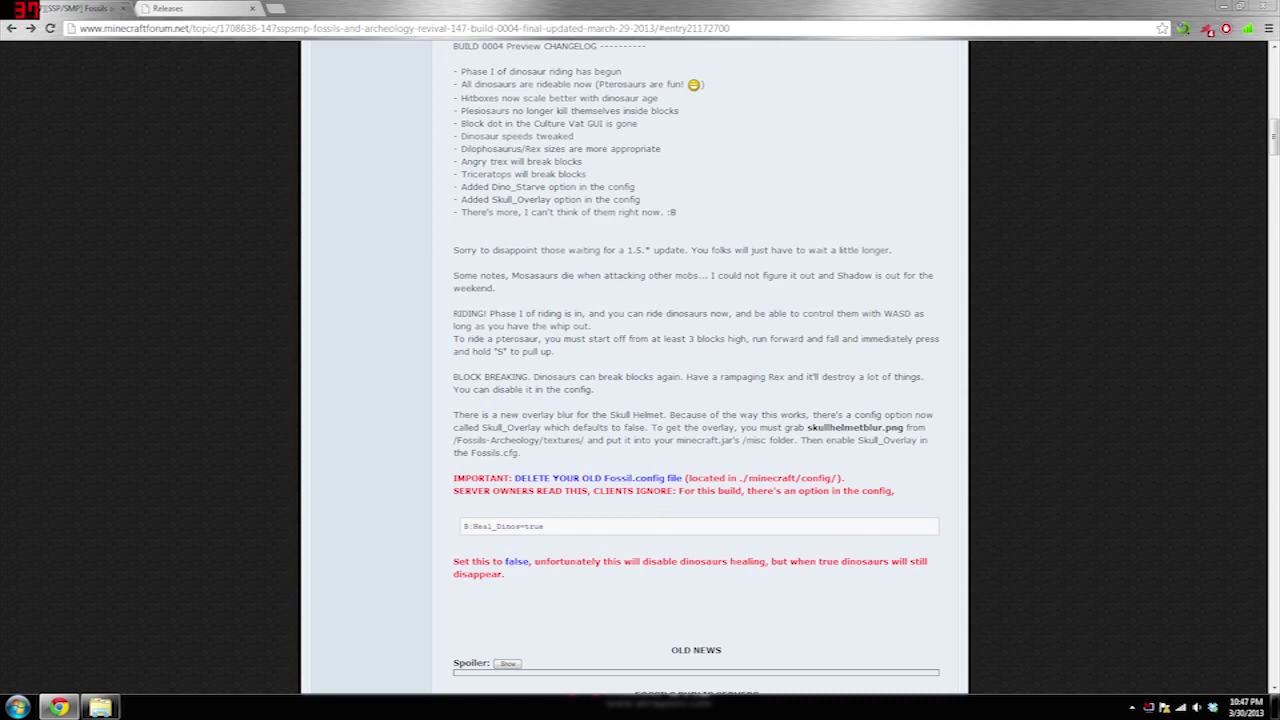
scroll(622, 503, down, 4)
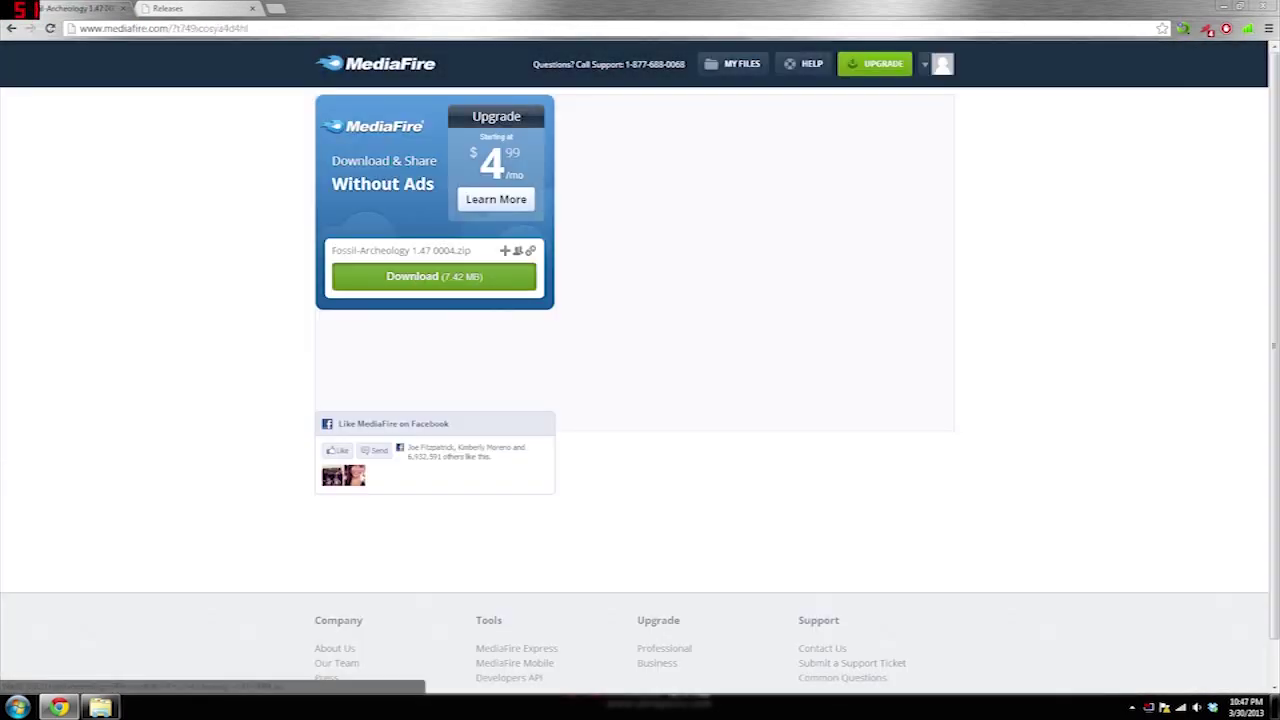
click(433, 276)
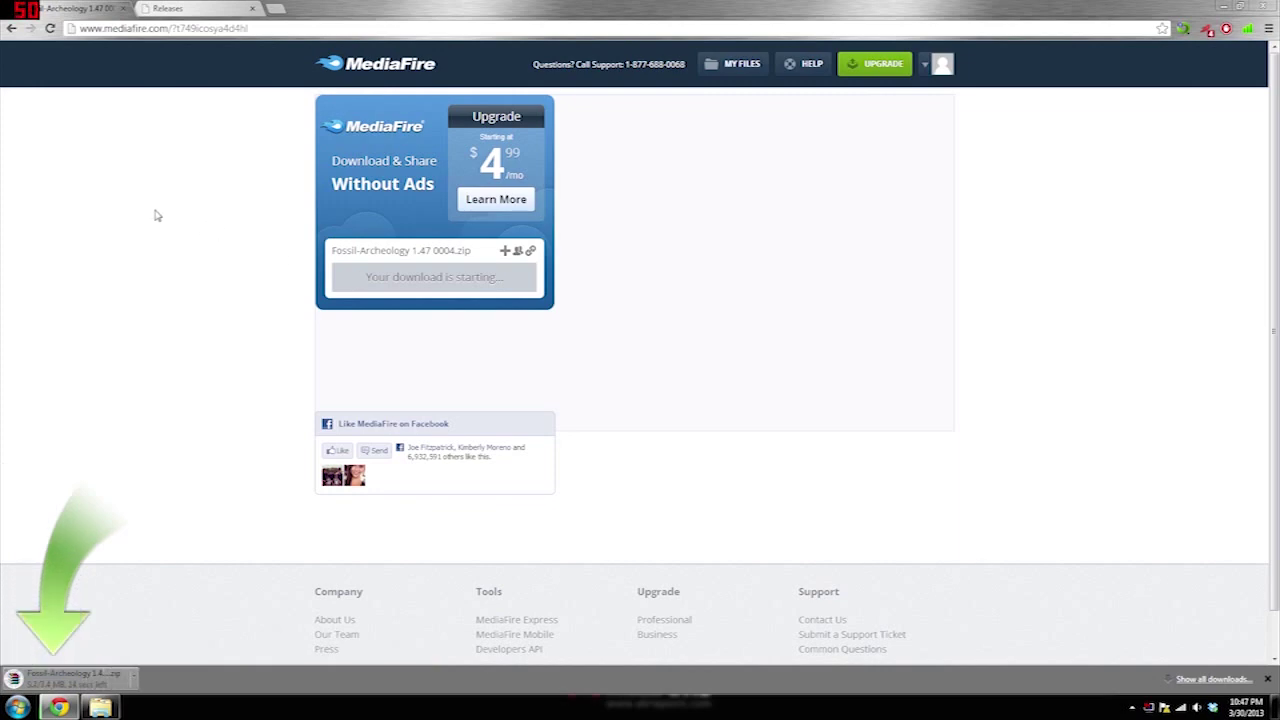
Return to the mod thread, go to the Forge releases and download the universal Forge 6.6.0 for Minecraft 1.4.7 through its direct link
key(alt+Left)
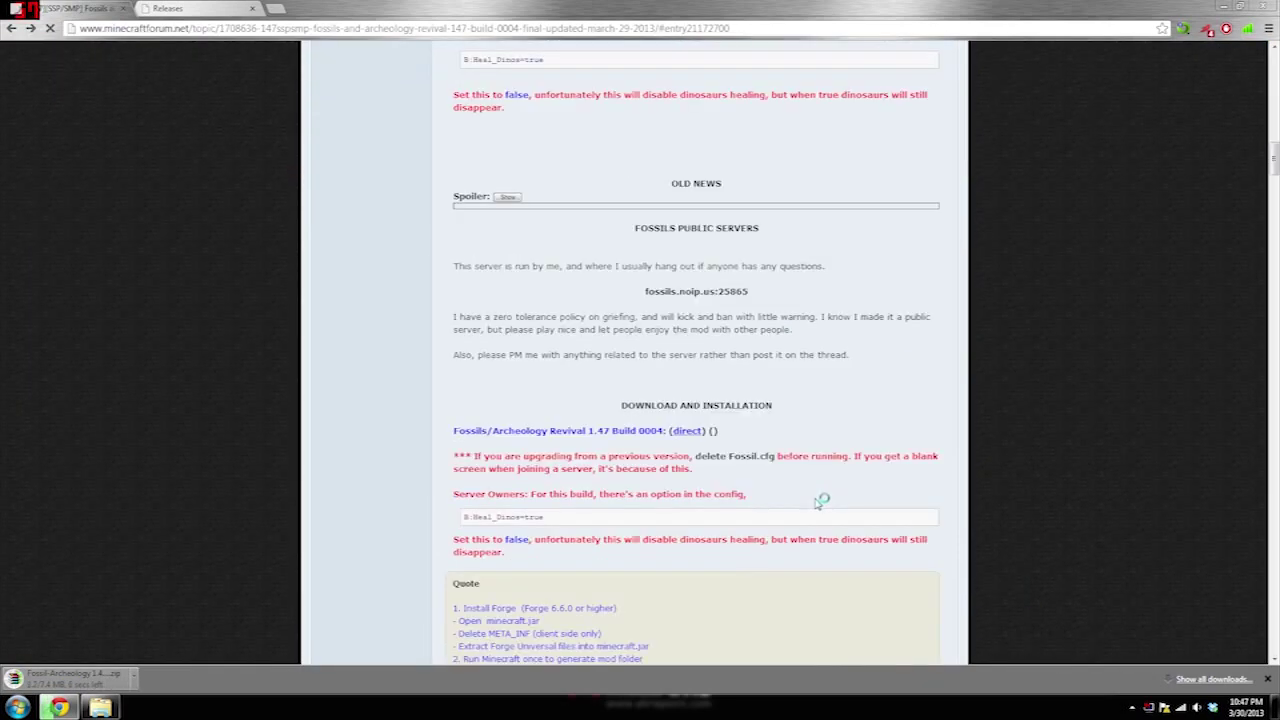
scroll(810, 495, down, 1)
scroll(703, 449, up, 1)
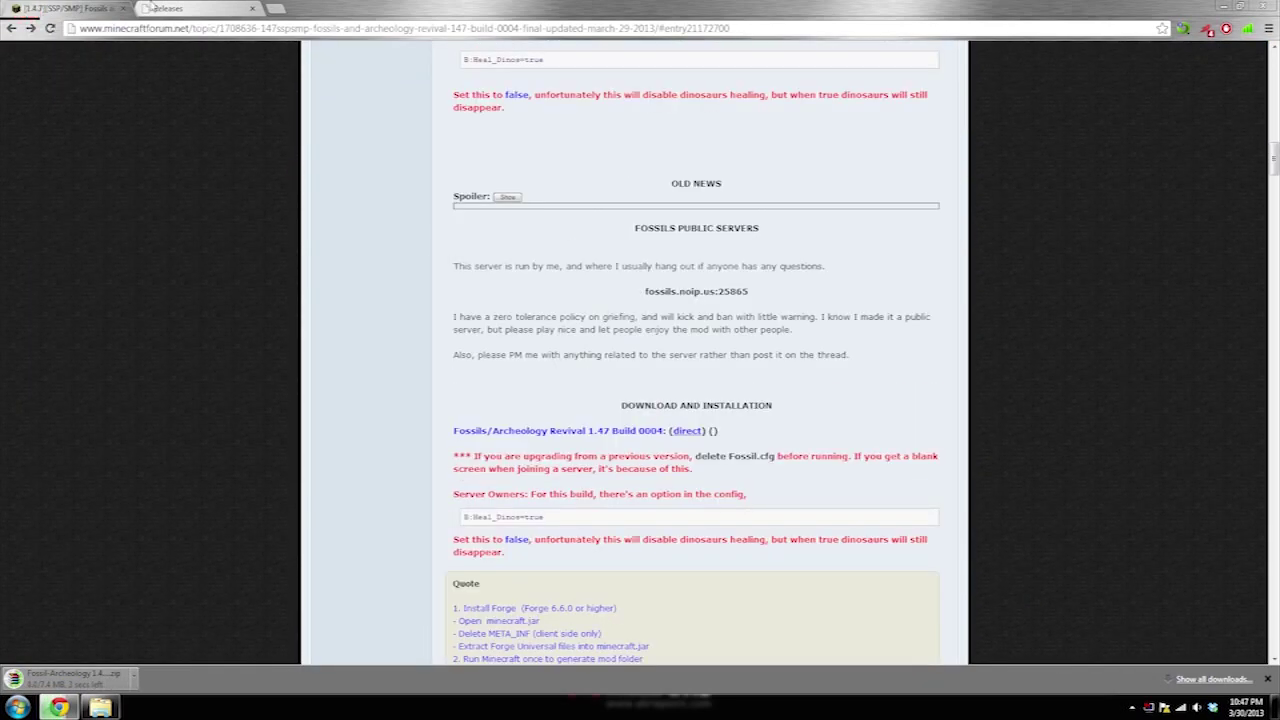
click(151, 8)
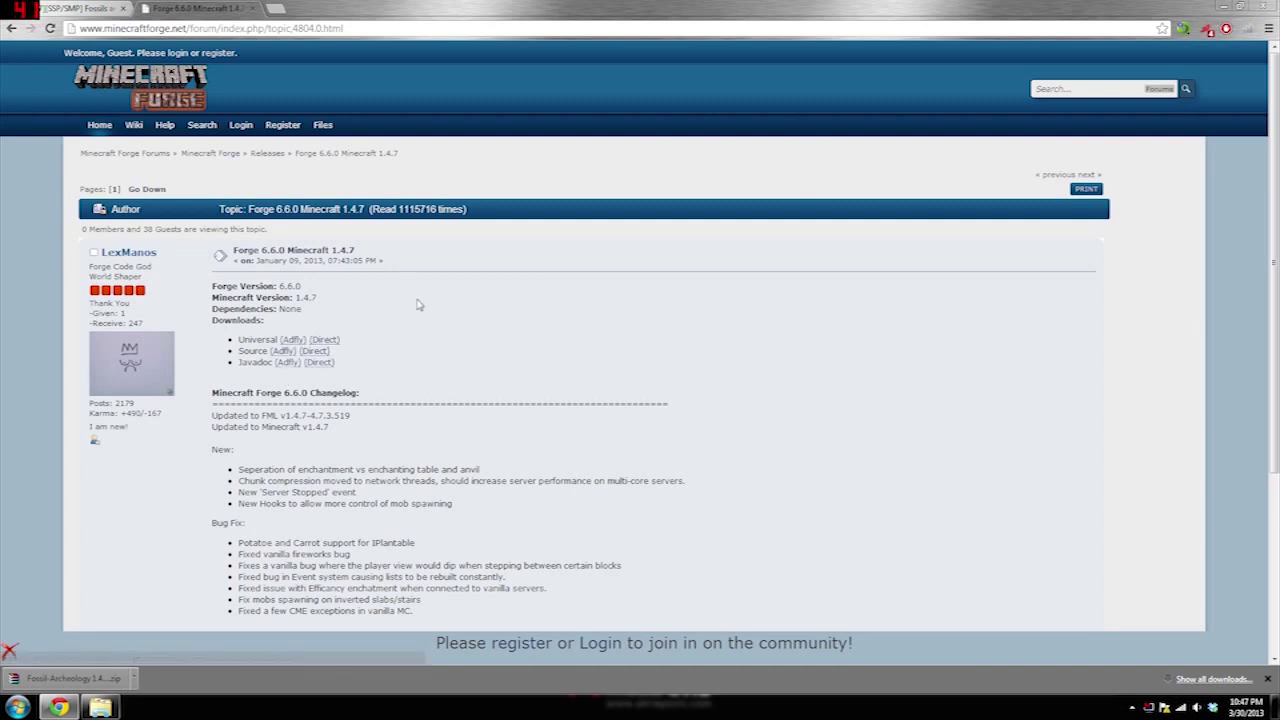
click(324, 339)
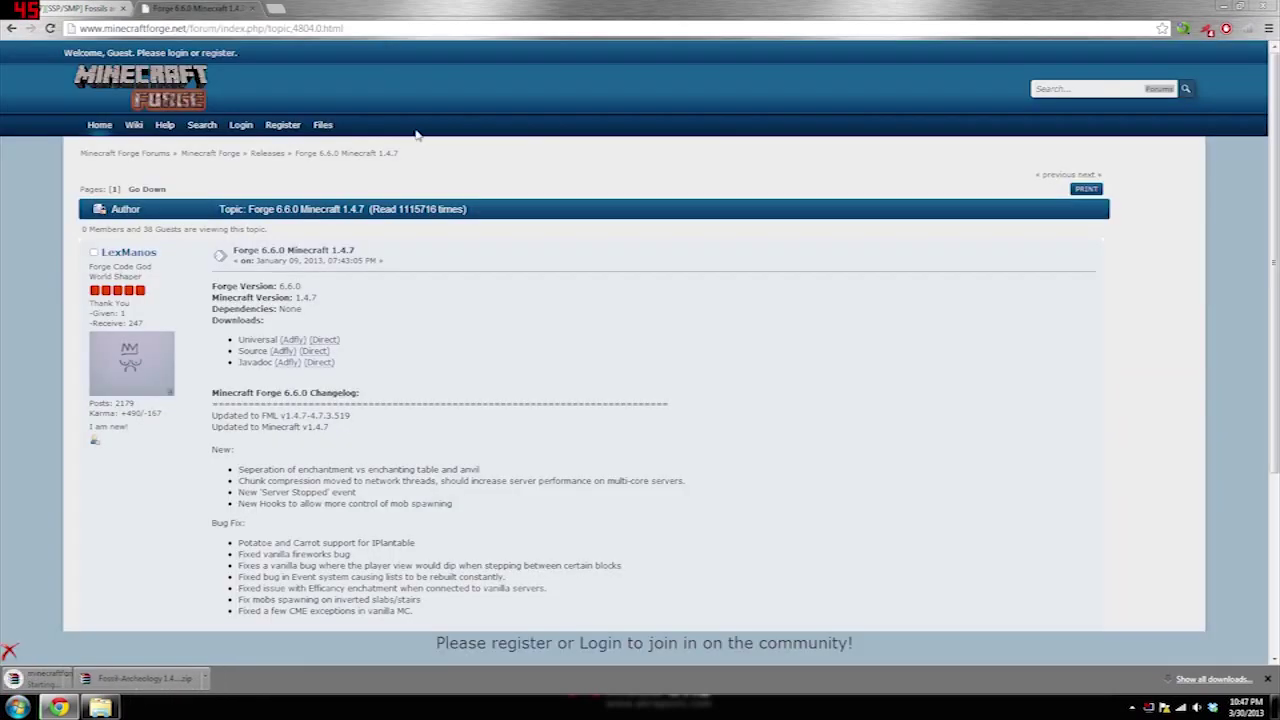
Bring up the Downloads folder and check for the Fossil-Archeology and Minecraft Forge archives
click(100, 707)
drag(580, 391, 560, 255)
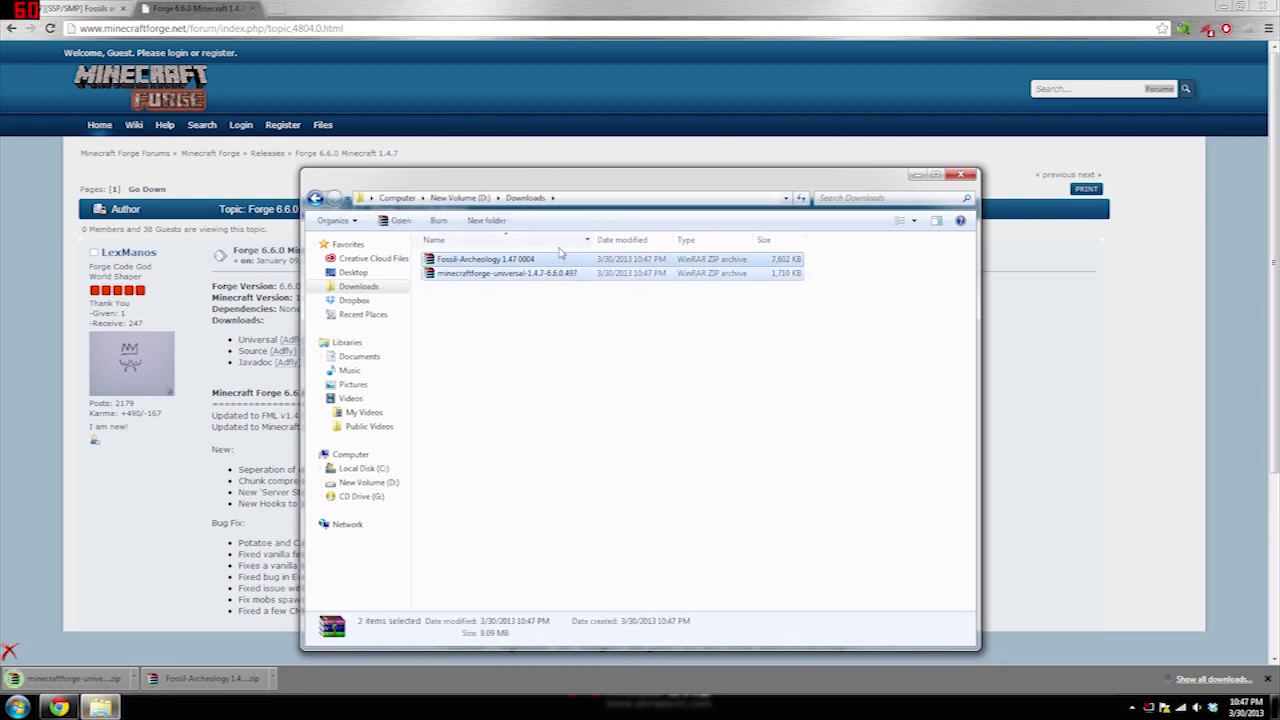
click(560, 350)
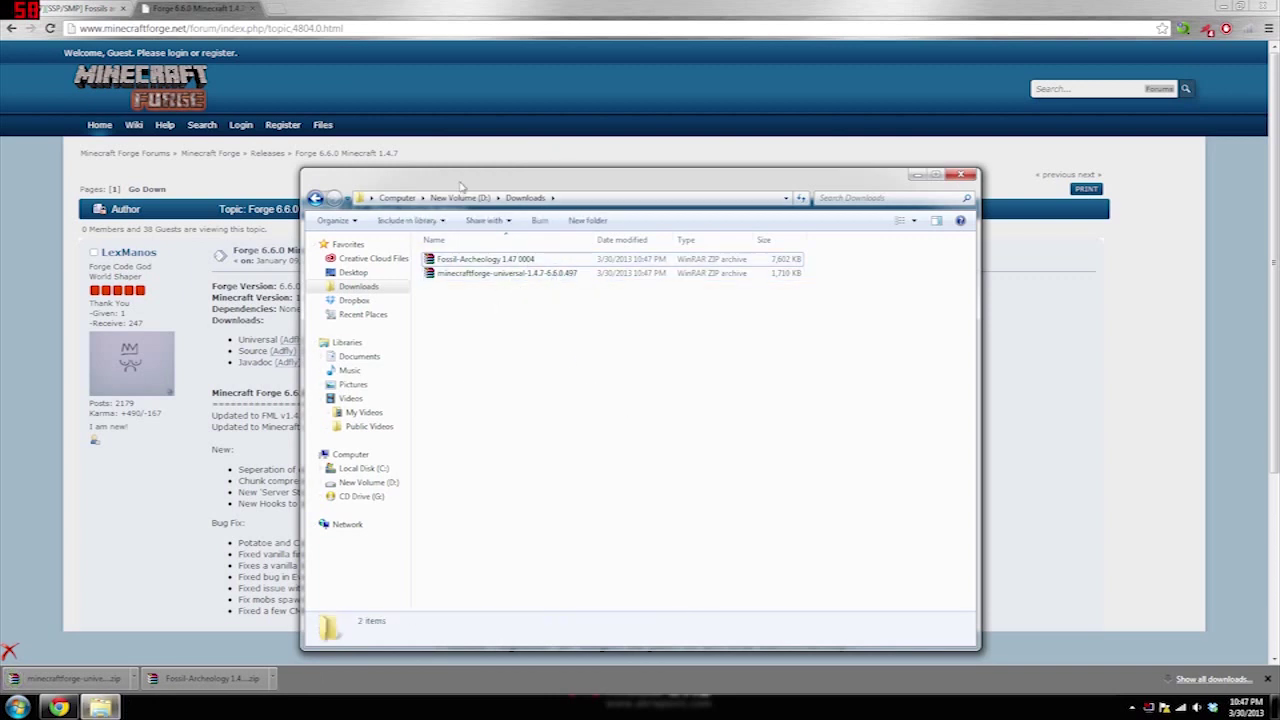
Run %appdata% and open the .minecraft folder, placing its window beside the Downloads folder
key(super)
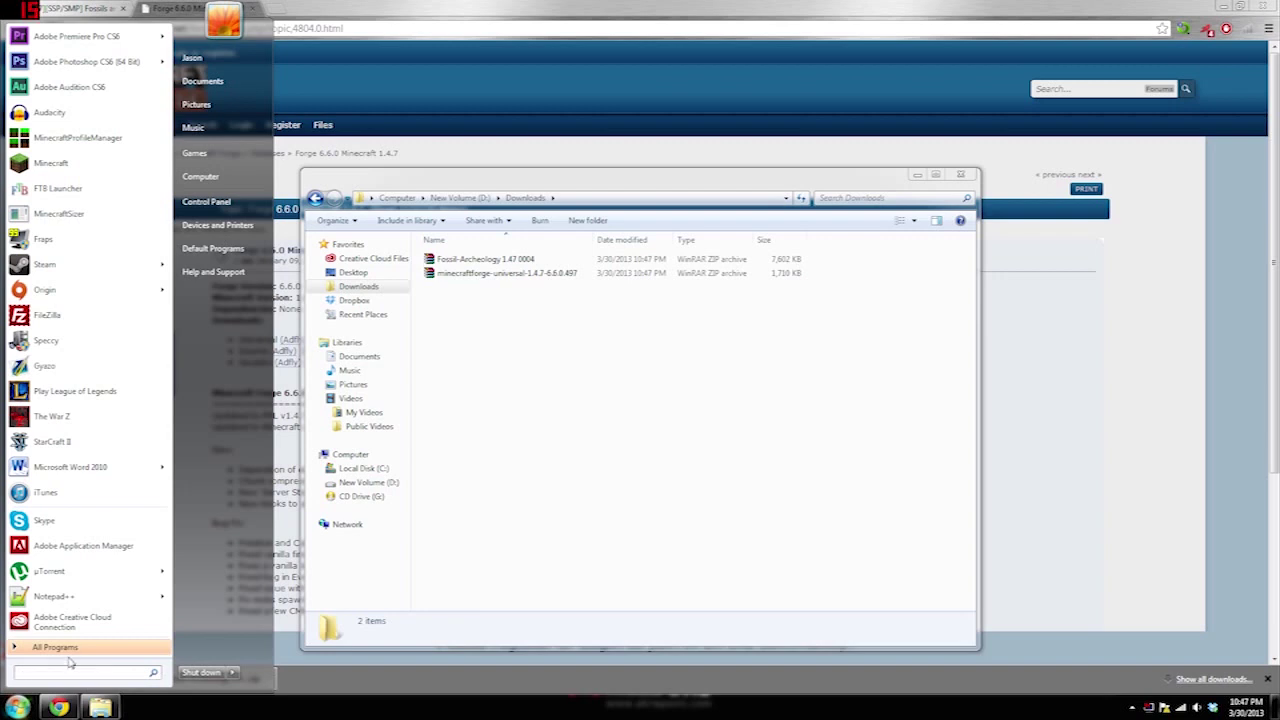
text(run)
key(Return)
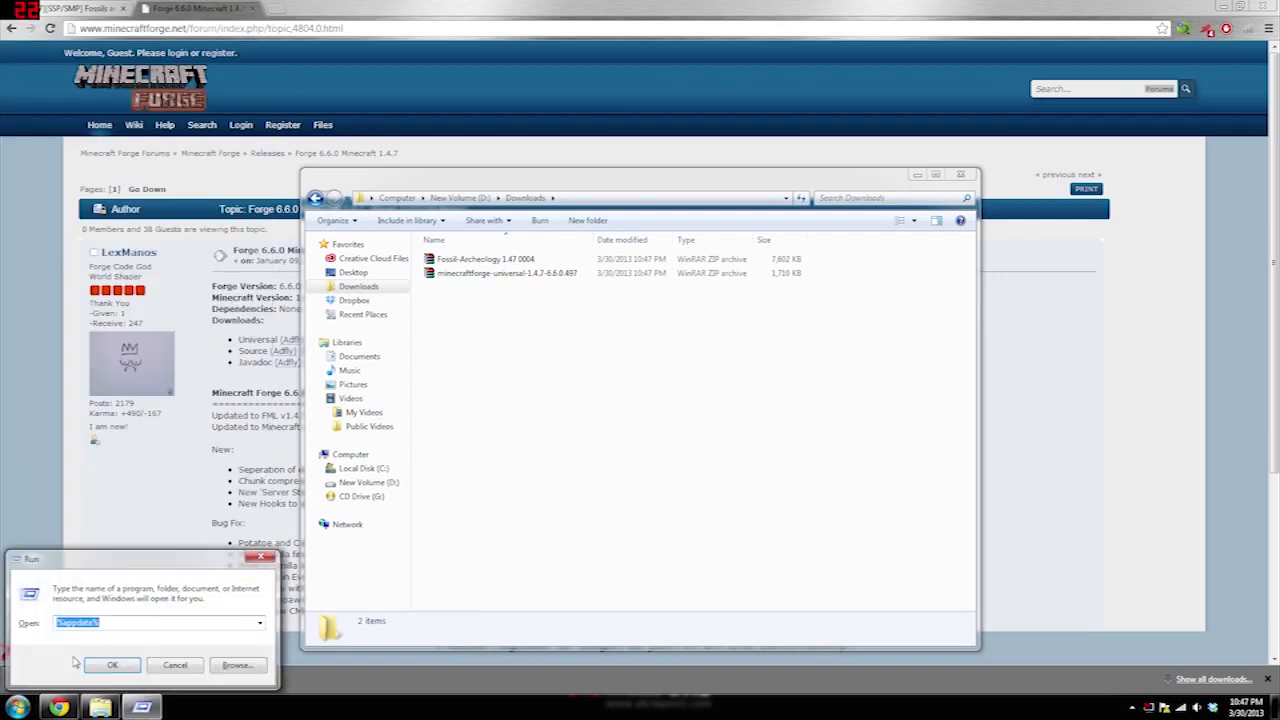
click(98, 622)
click(112, 665)
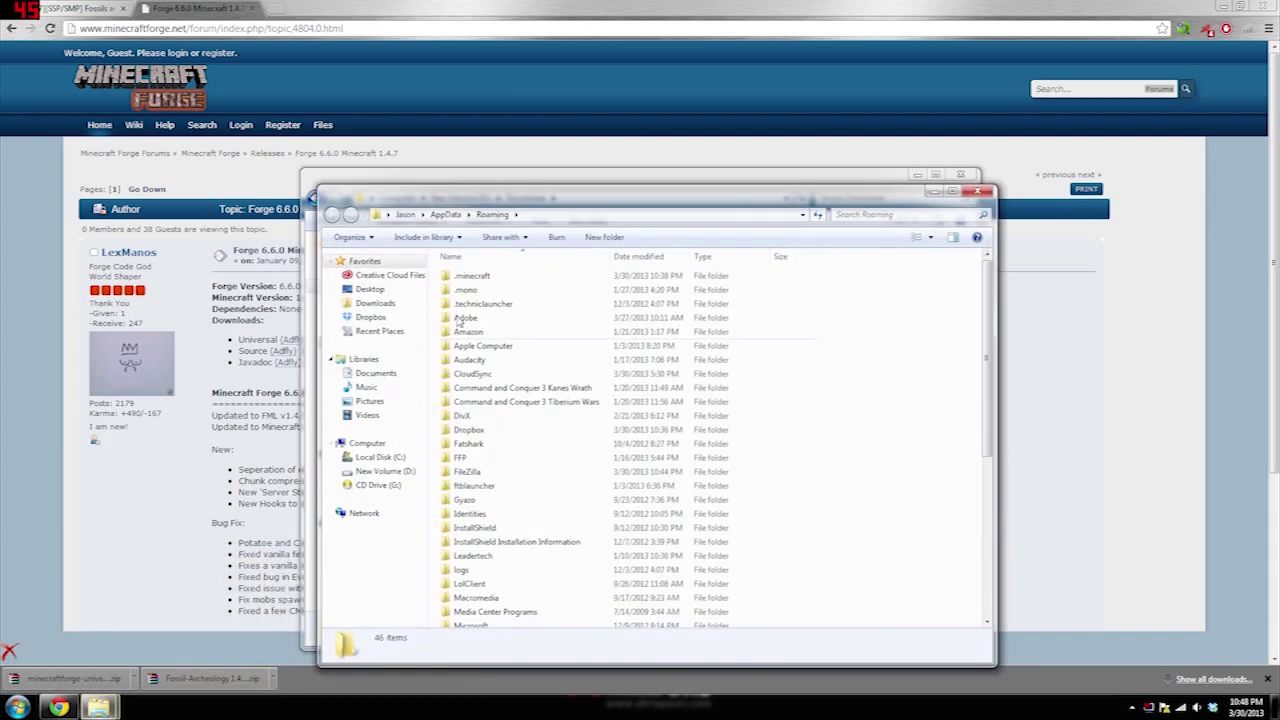
drag(561, 186, 923, 158)
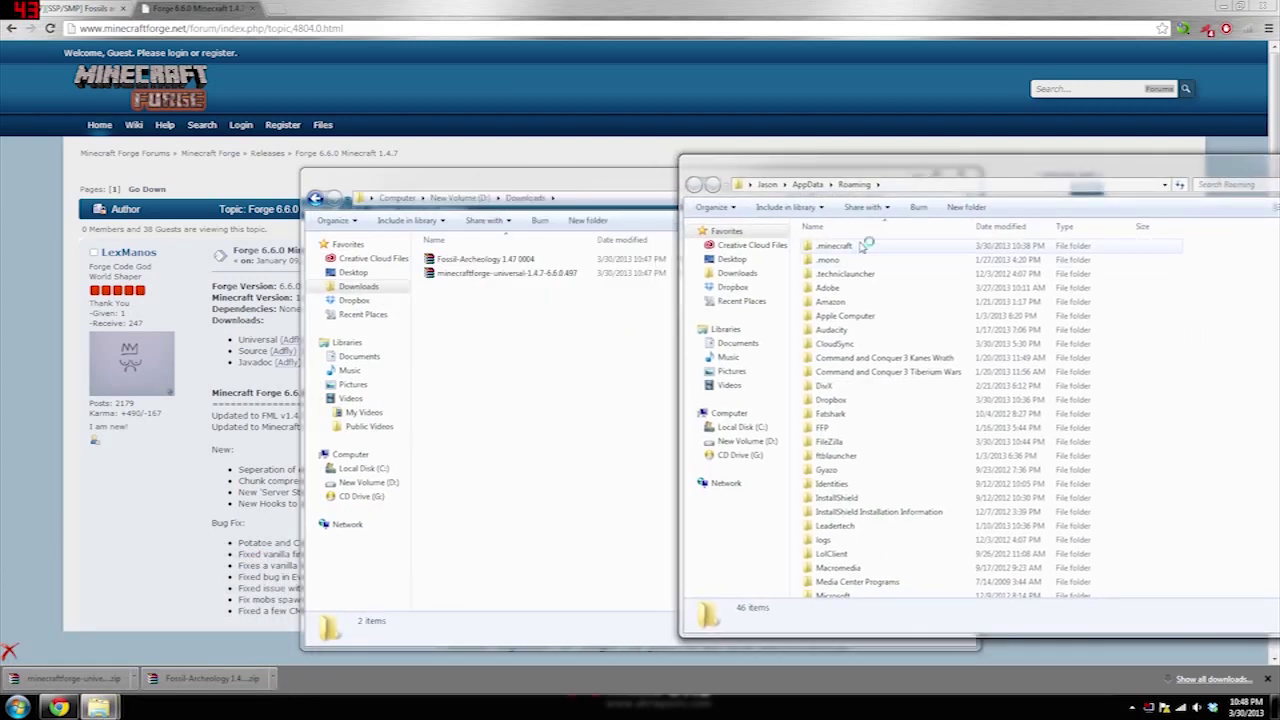
double_click(868, 247)
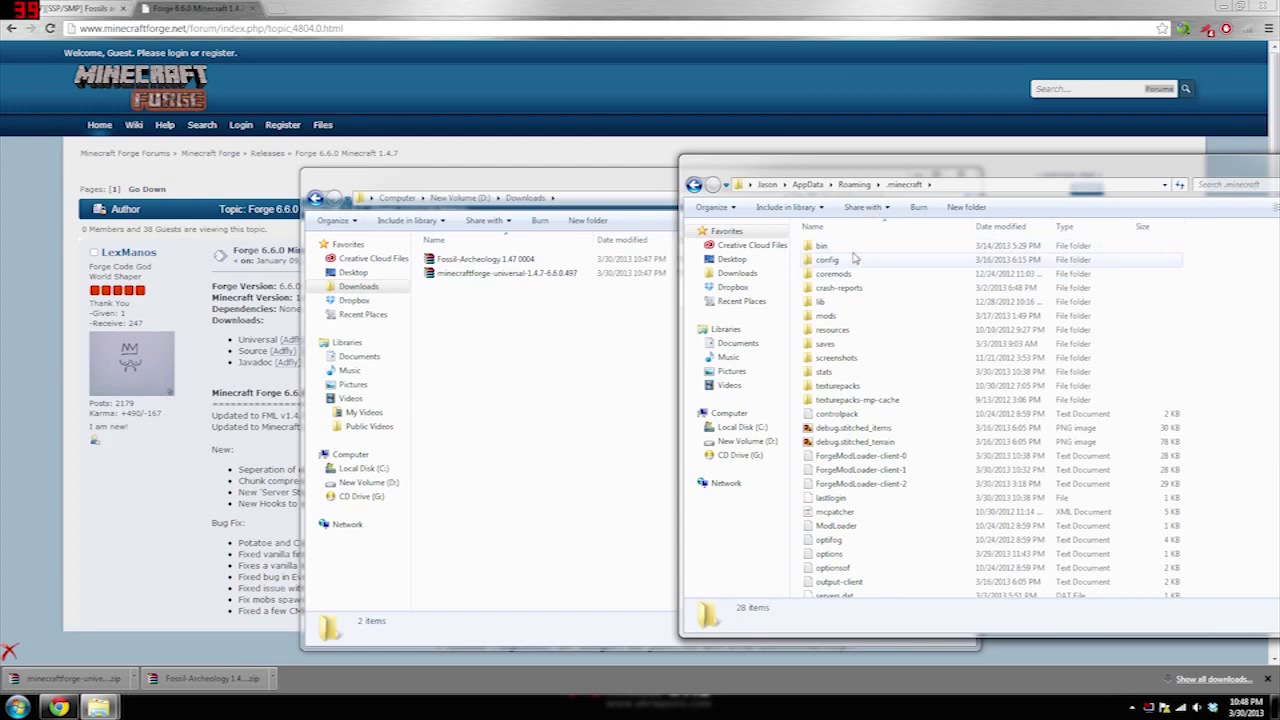
Open minecraft.jar from the bin folder as an archive in WinRAR and place it beside the Downloads folder
double_click(850, 246)
click(836, 316)
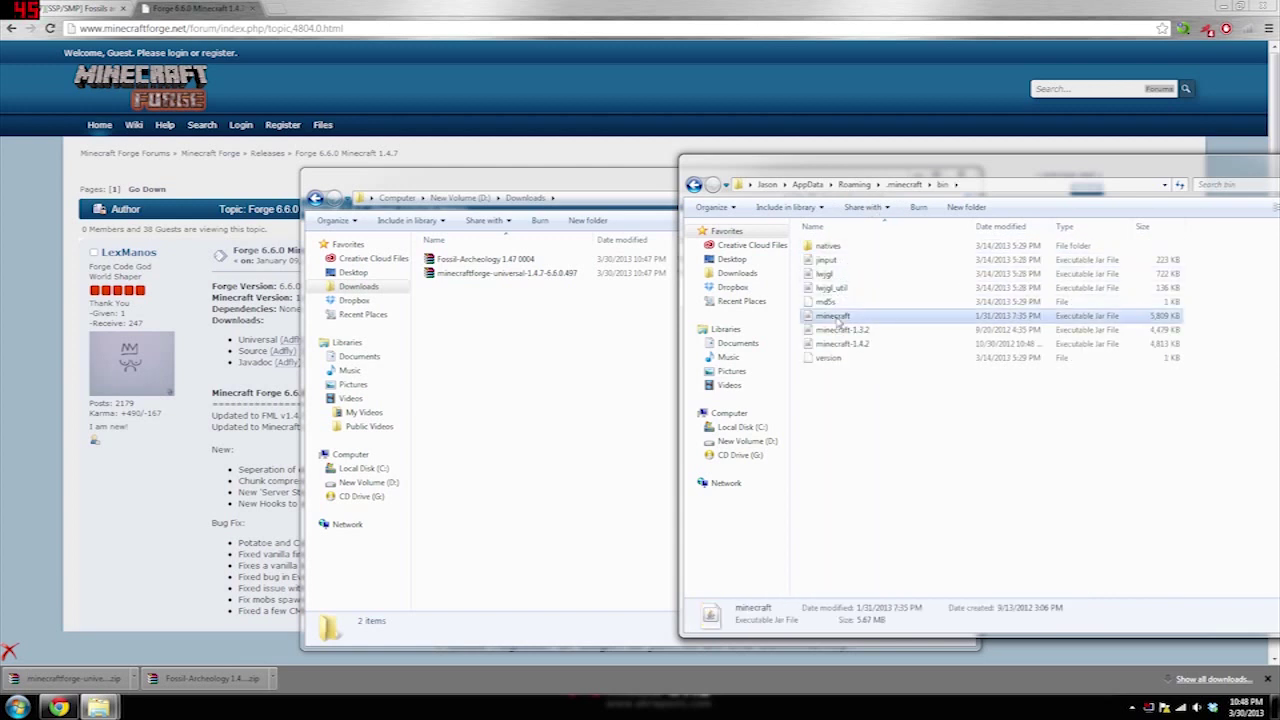
right_click(843, 319)
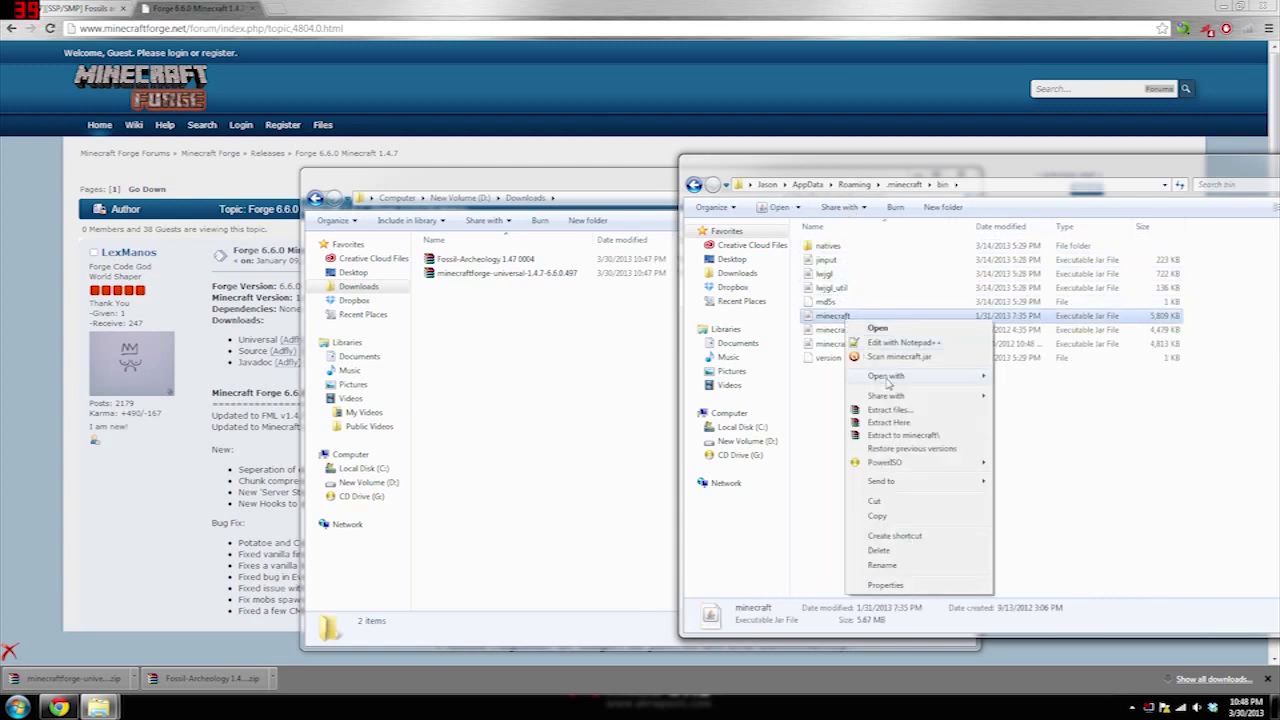
mouse_move(890, 378)
click(1040, 390)
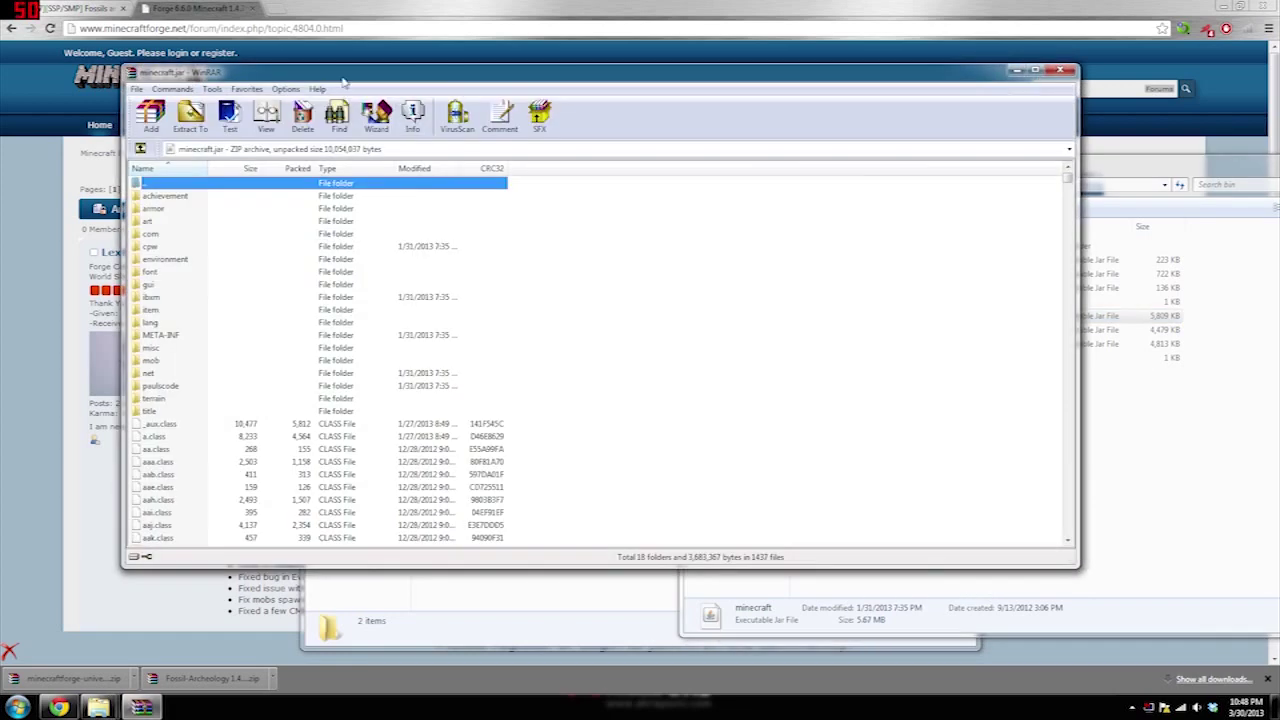
drag(363, 68, 870, 220)
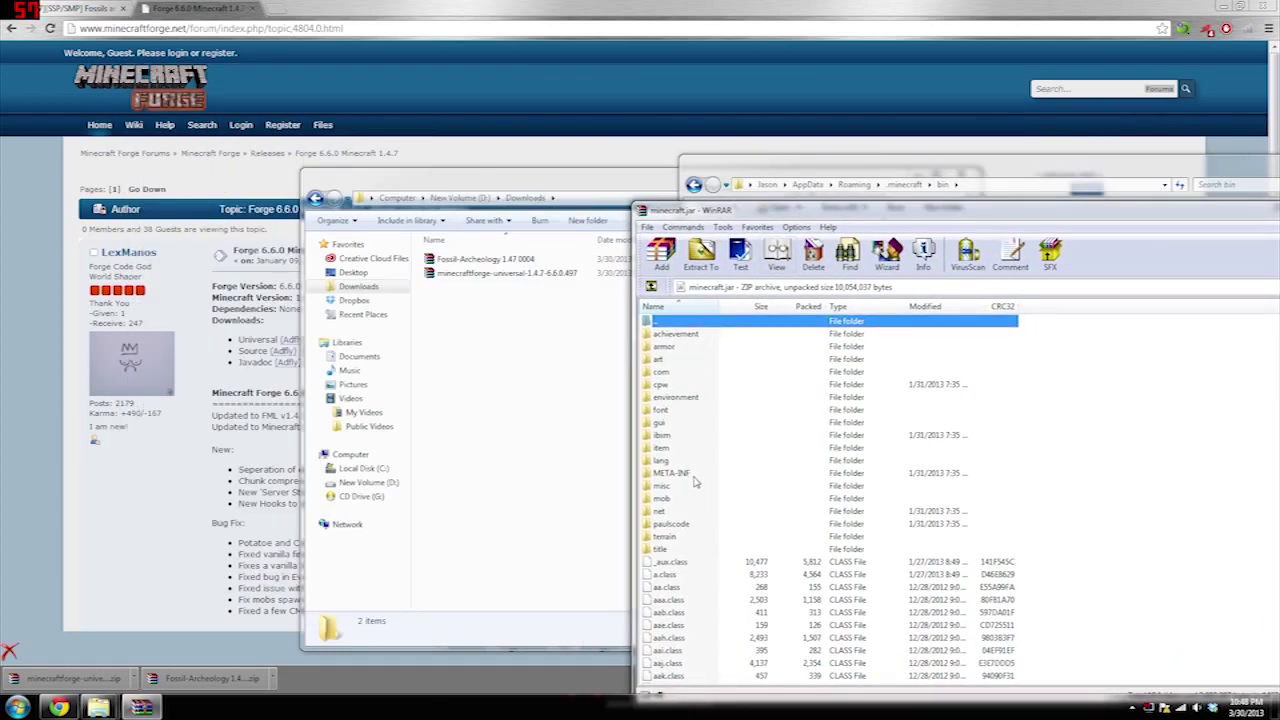
Open the minecraftforge-universal-1.4.7-6.6.0.497 archive, select all its files, and close both archives without copying anything
double_click(490, 273)
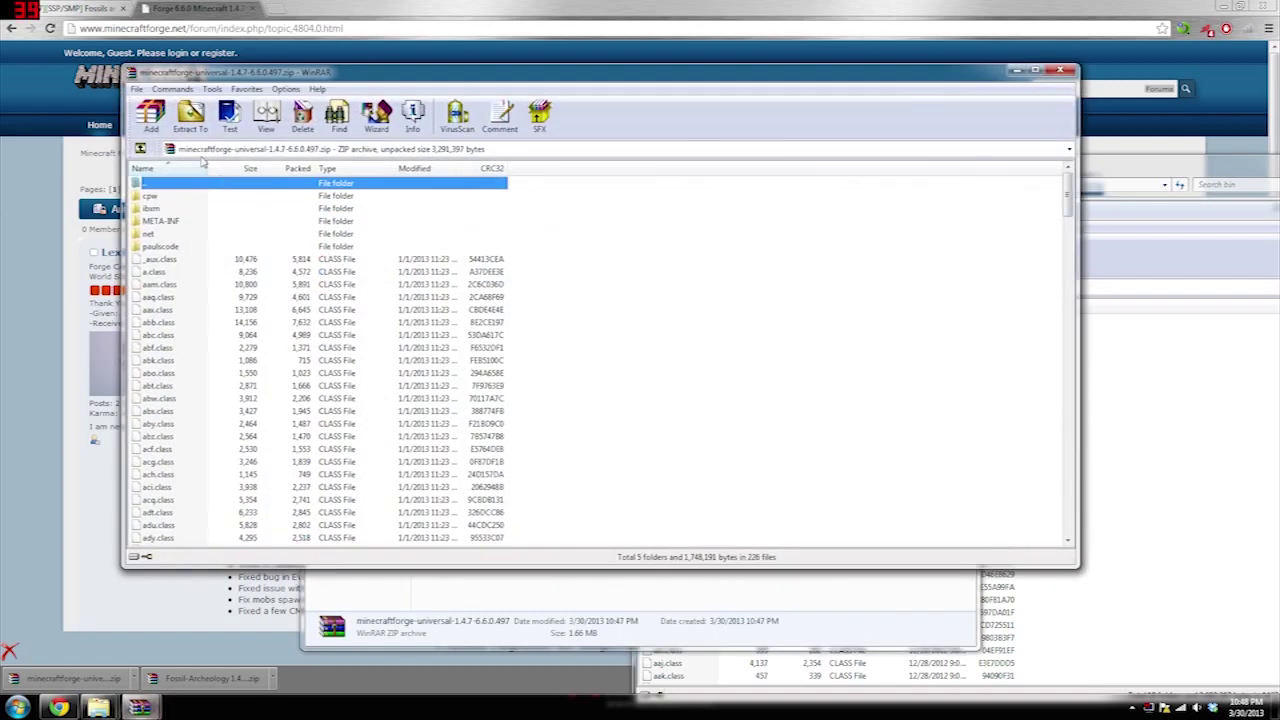
drag(535, 210, 182, 572)
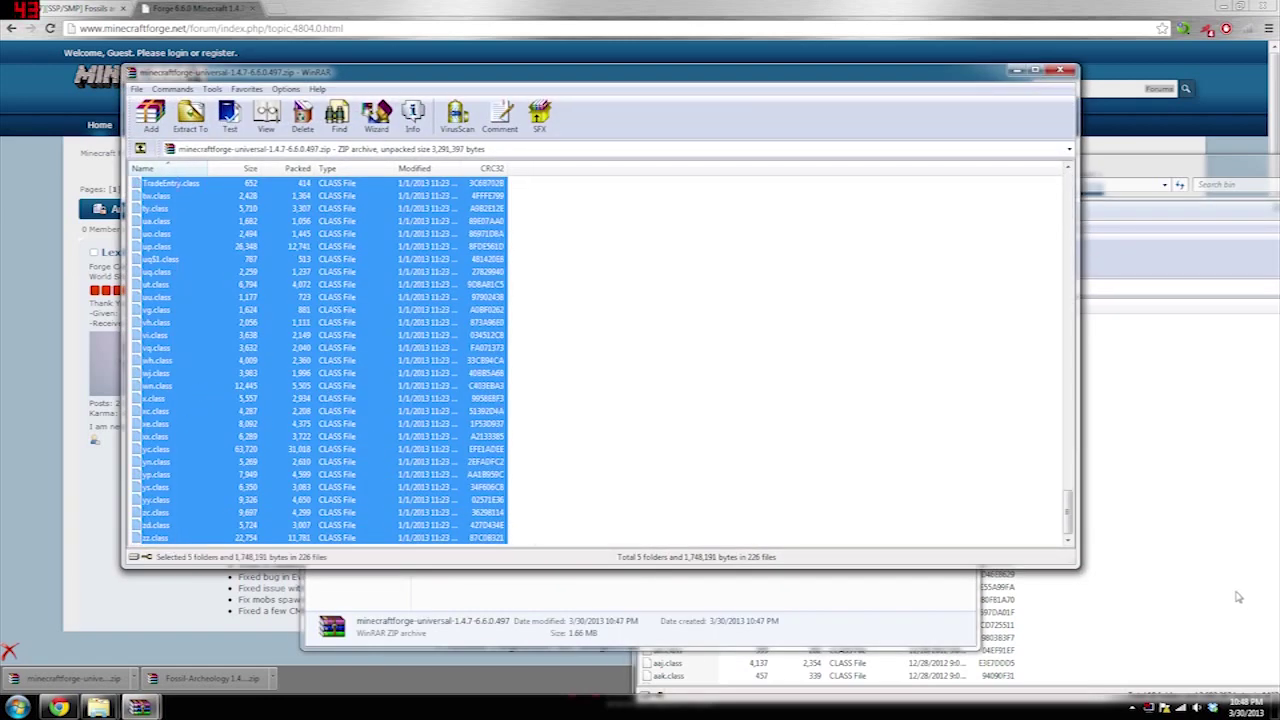
click(1062, 70)
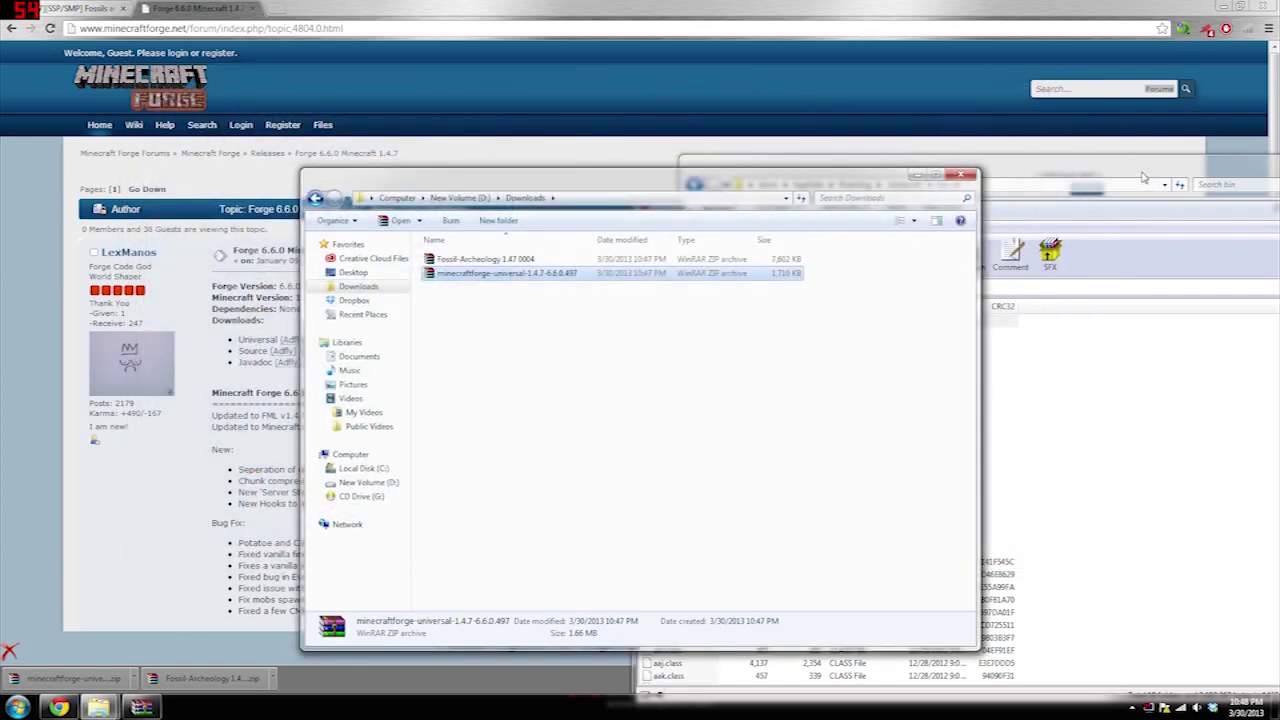
drag(1084, 176, 789, 187)
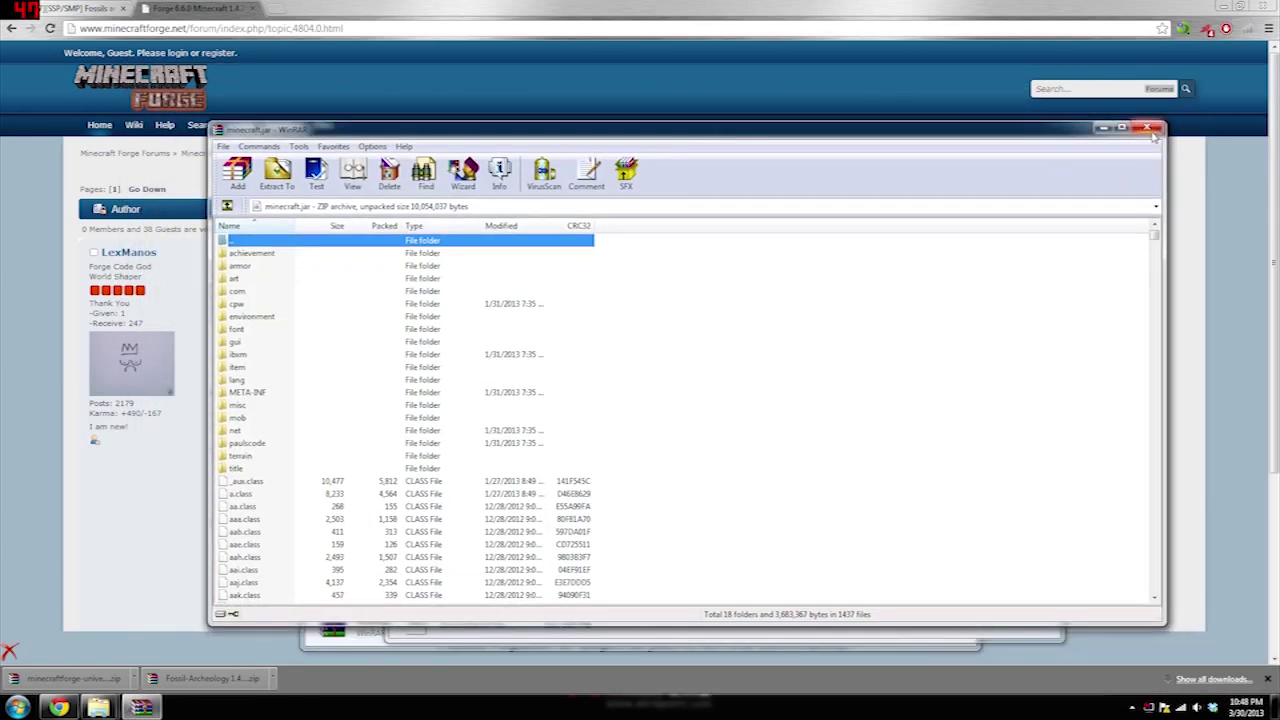
click(1148, 129)
Delete the old Fossil.cfg file from the config folder inside .minecraft
click(609, 189)
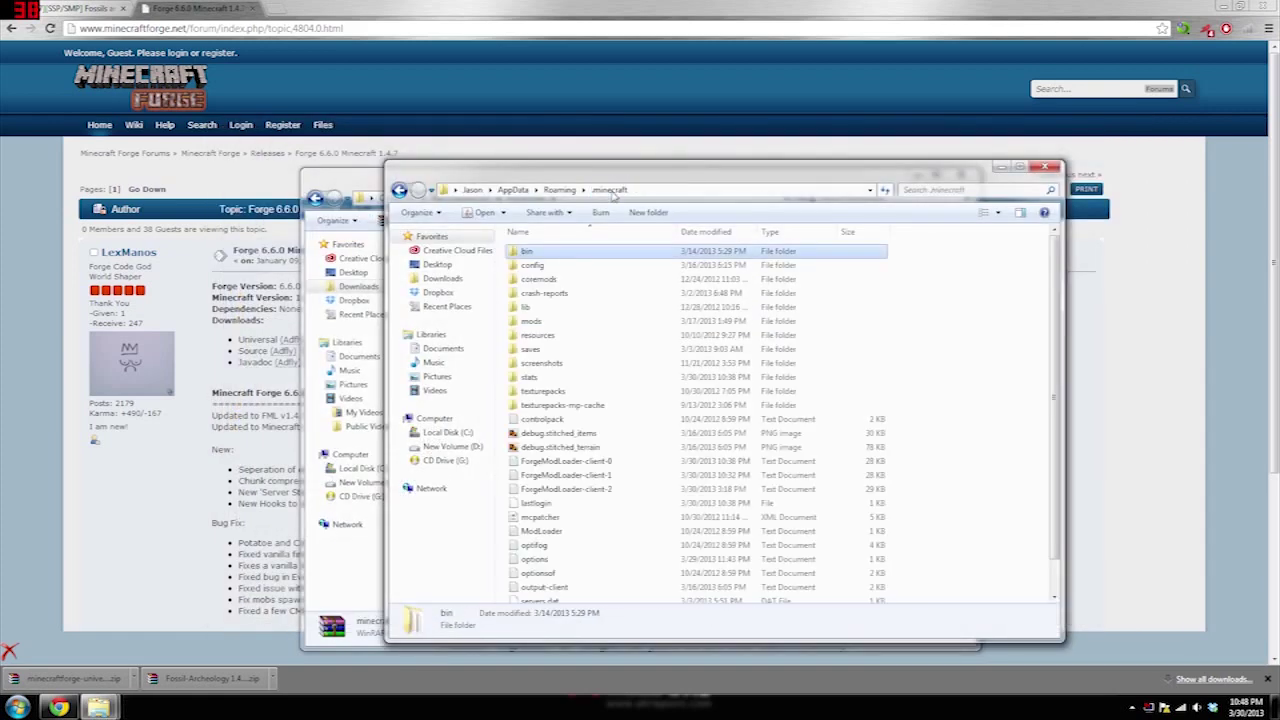
double_click(560, 267)
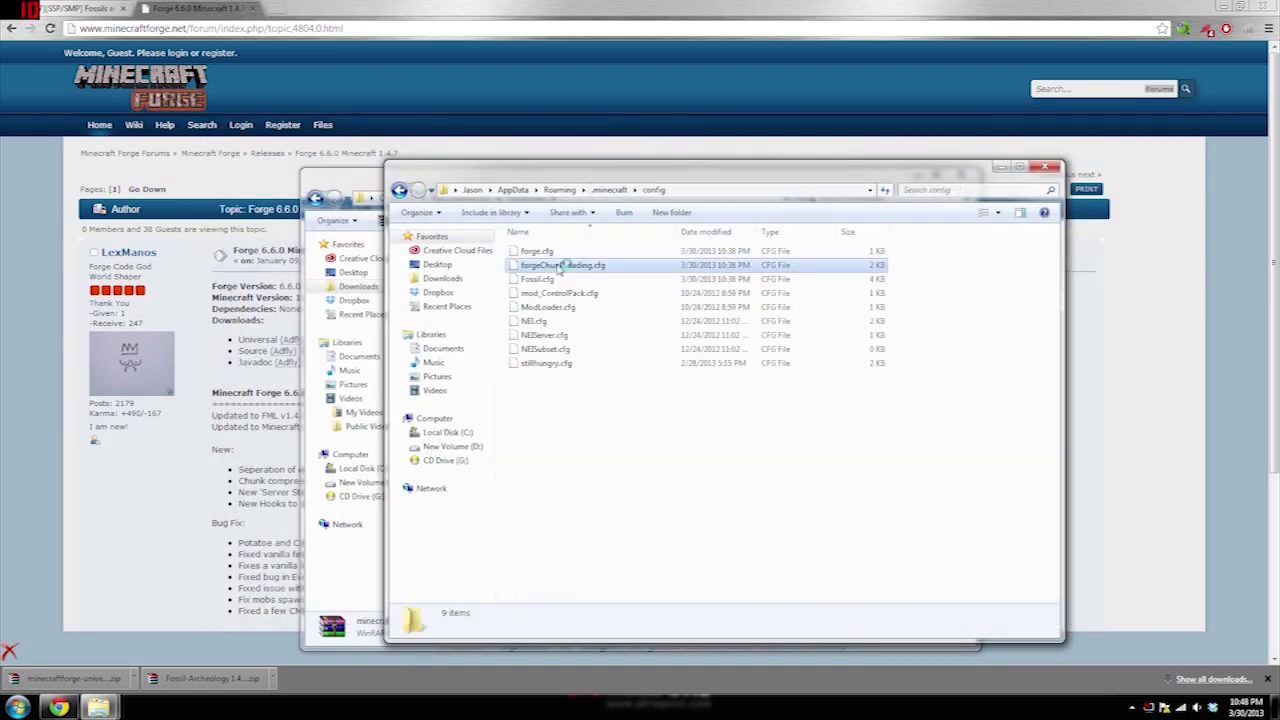
click(560, 266)
click(566, 282)
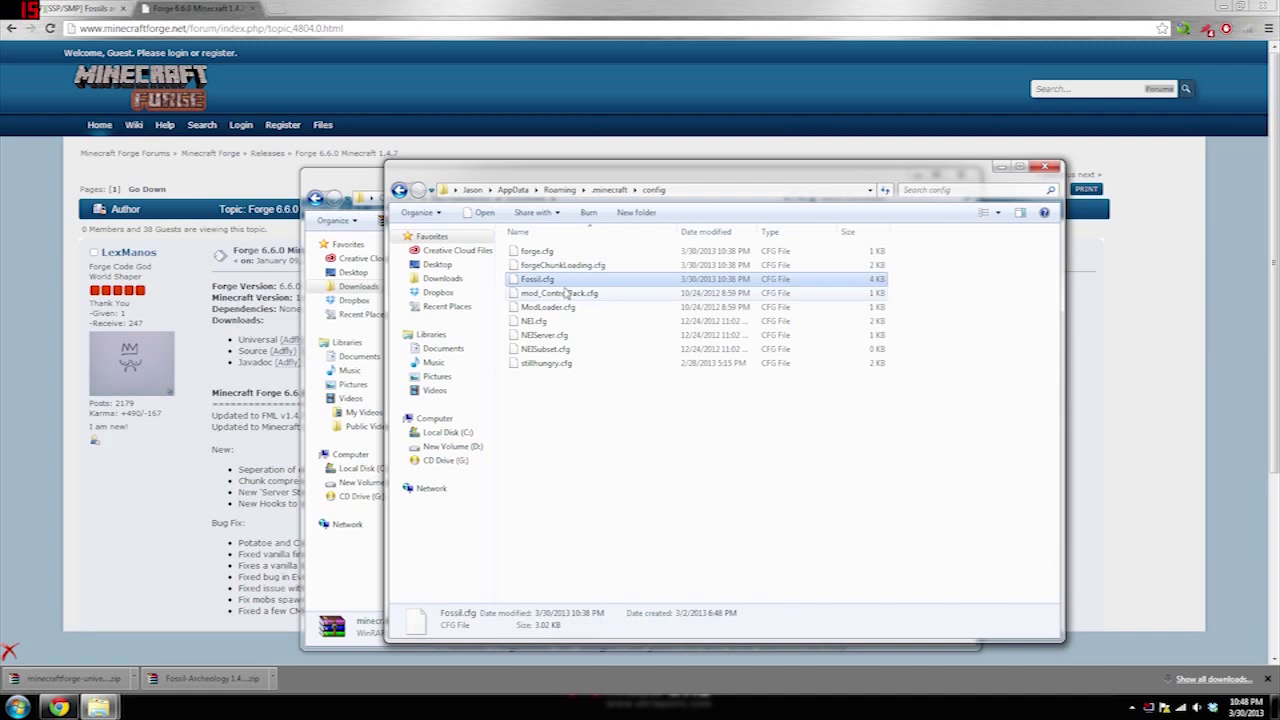
key(Delete)
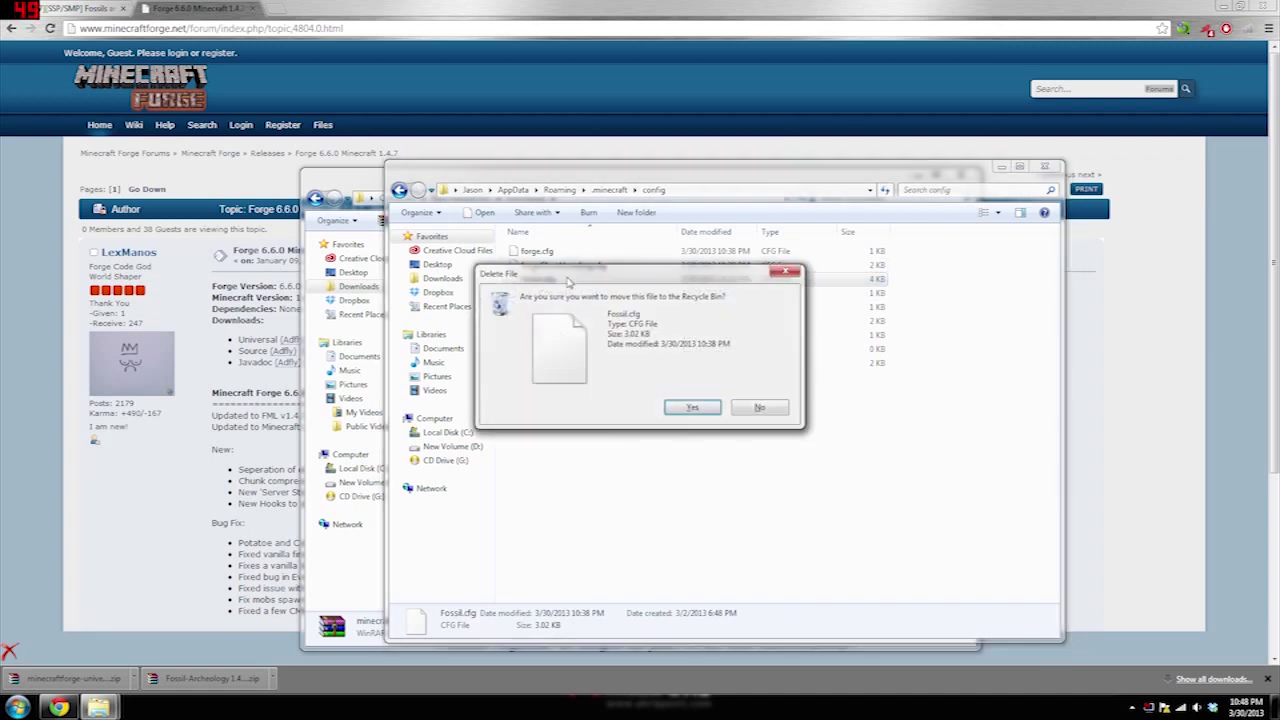
click(690, 406)
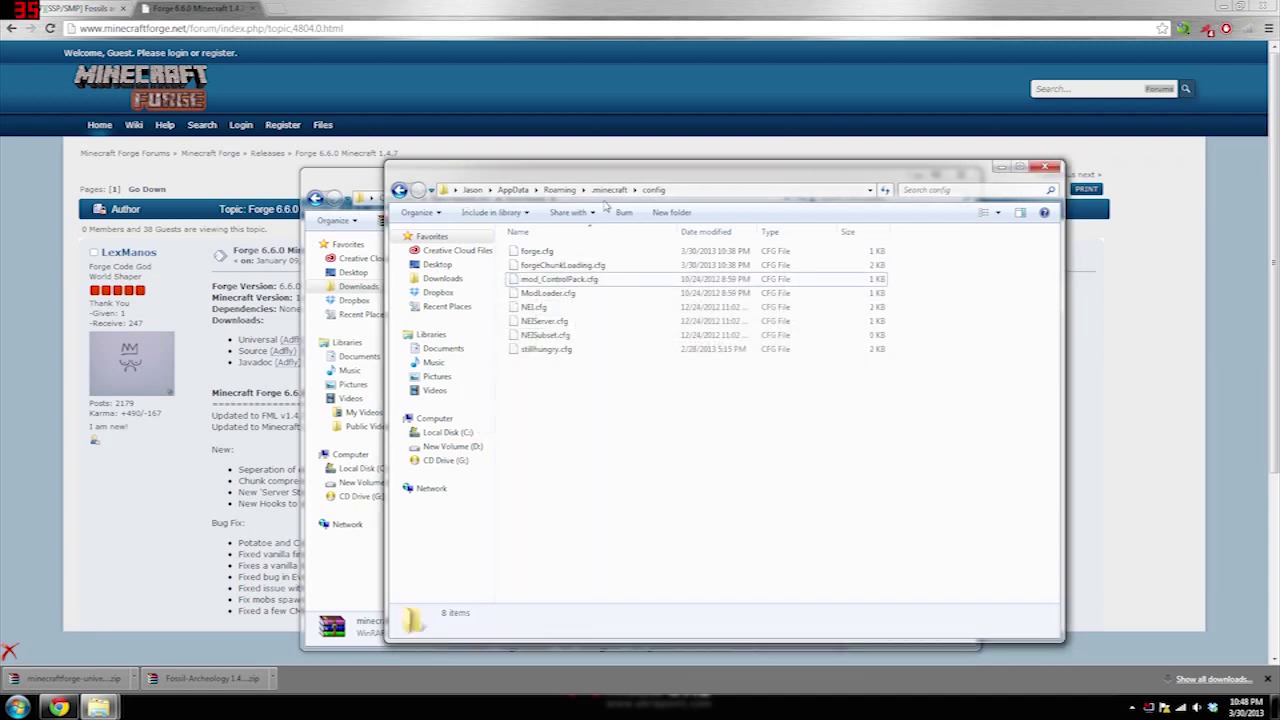
Open the mods folder inside .minecraft and the Fossil-Archeology 1.47 0004 archive side by side
click(610, 190)
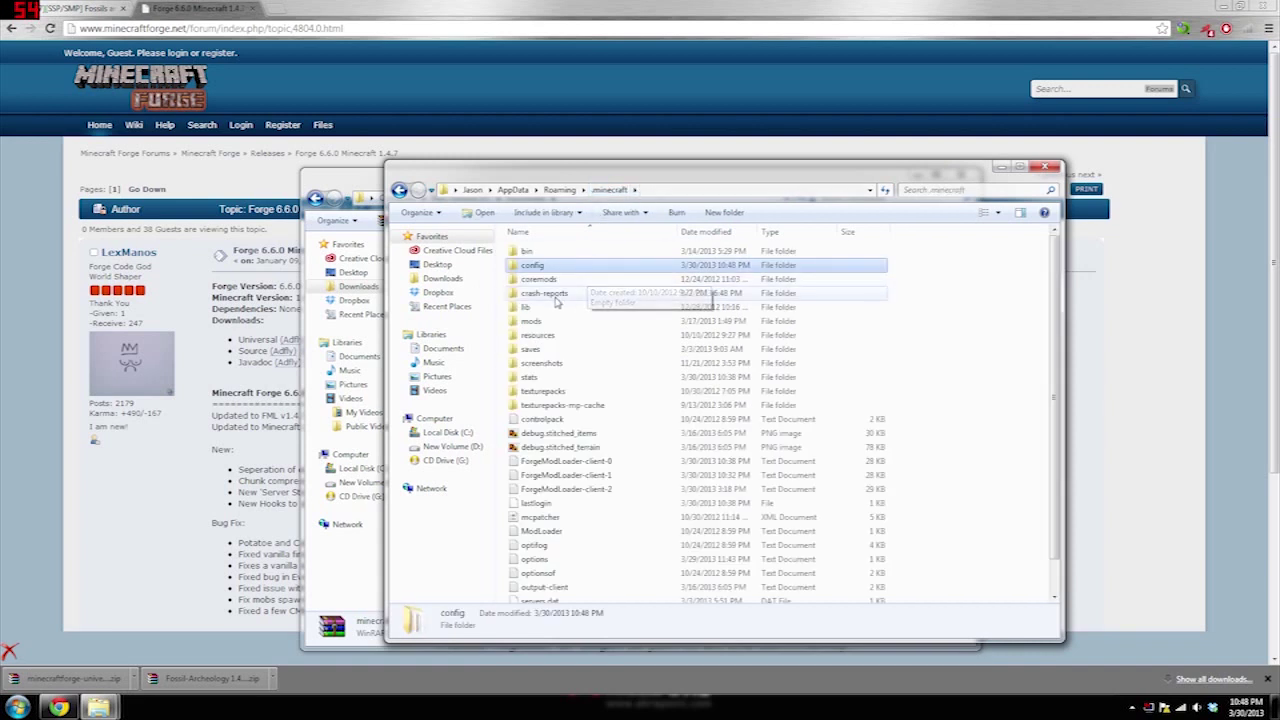
double_click(550, 323)
drag(583, 173, 858, 200)
double_click(455, 259)
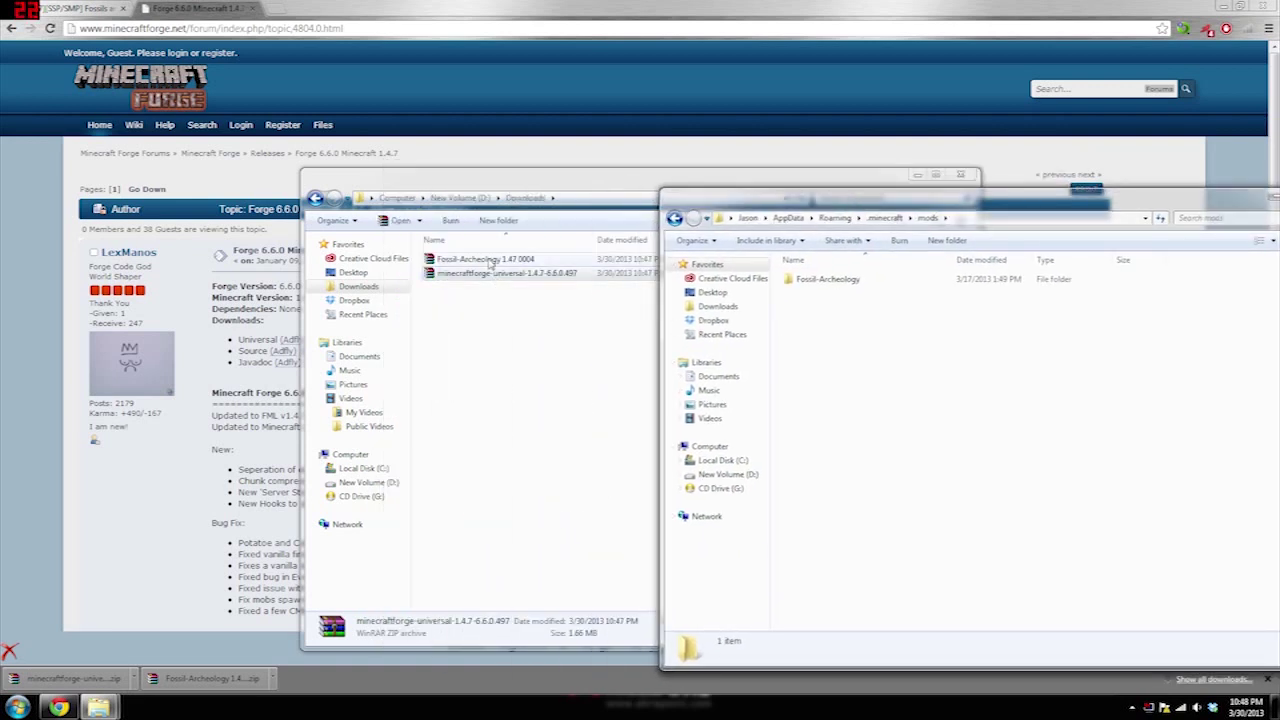
drag(488, 138, 236, 156)
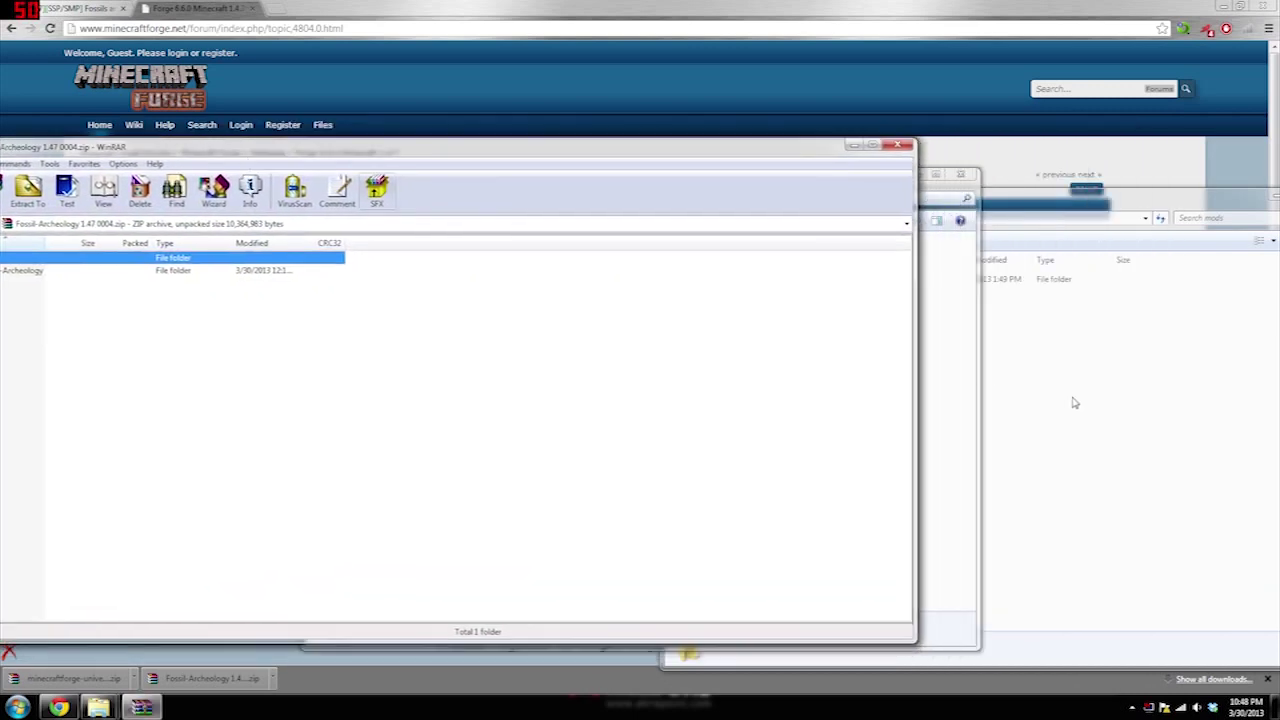
Replace the old Fossil-Archeology folder in mods by deleting it and extracting the new one from the archive
click(1074, 400)
drag(947, 337, 856, 300)
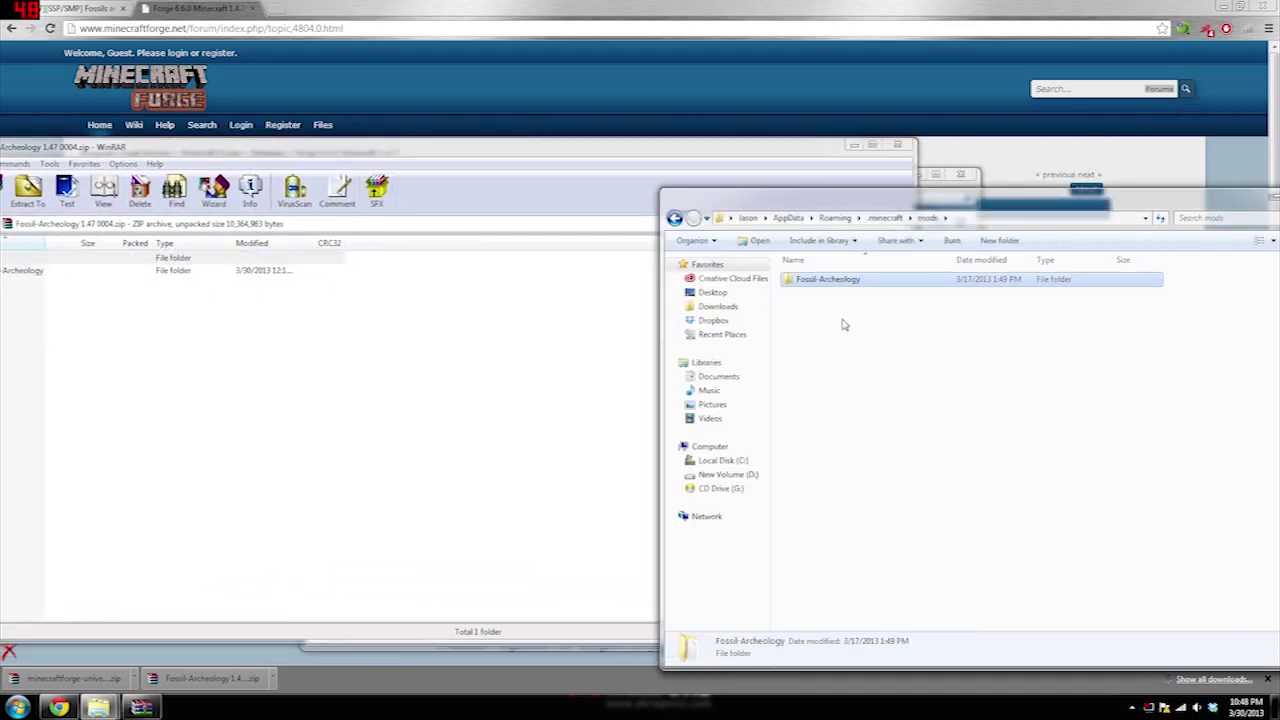
key(Delete)
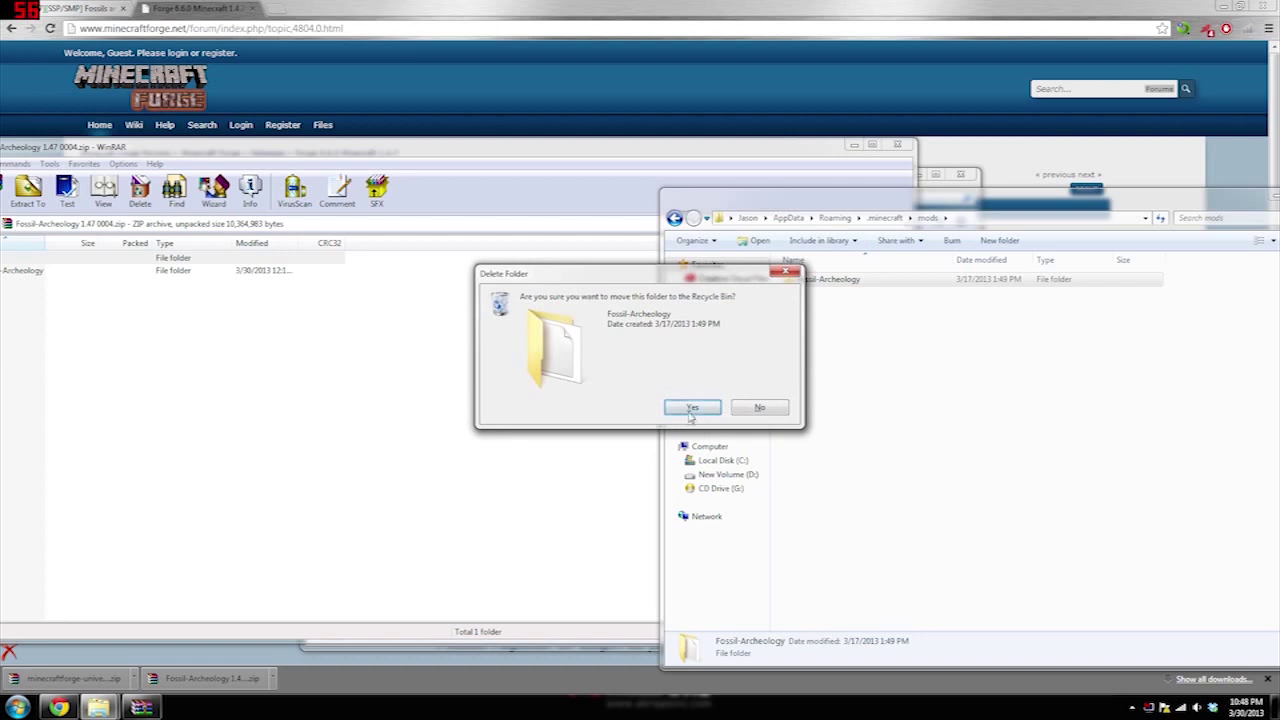
click(684, 408)
drag(22, 270, 1004, 349)
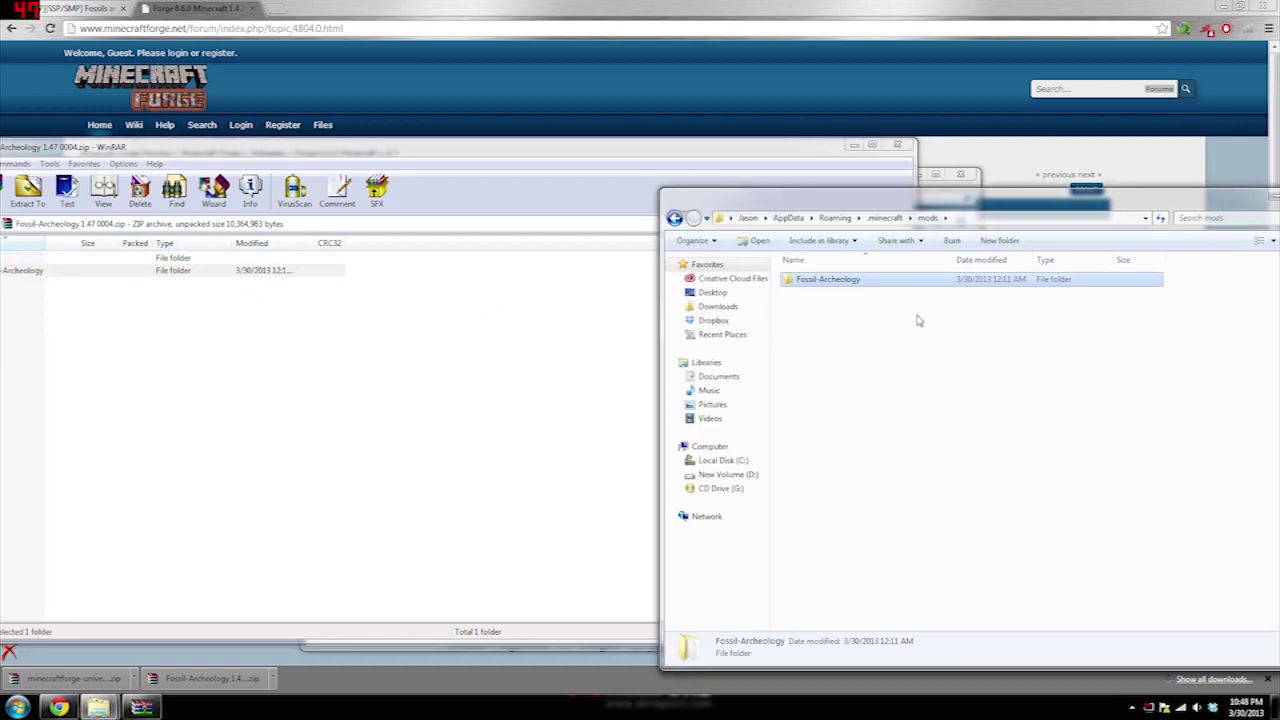
click(862, 410)
Start the Minecraft launcher and log in with the remembered account to load the modded game
key(super)
key(Escape)
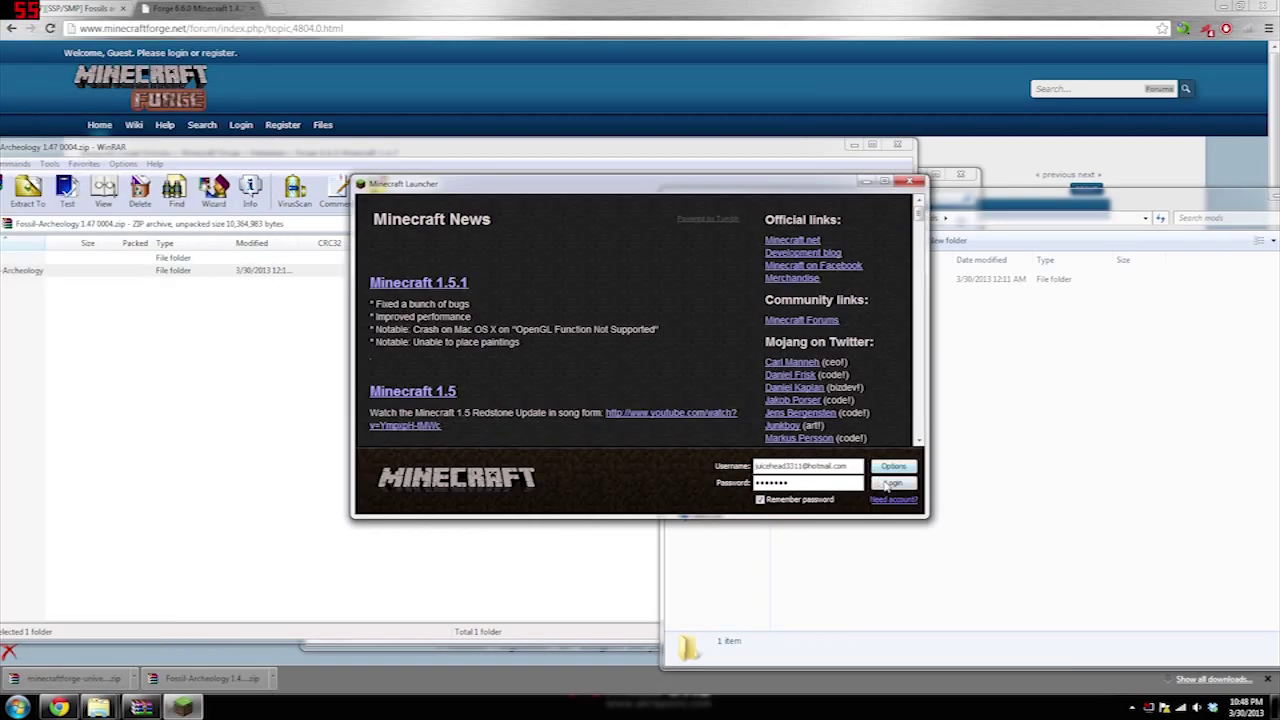
click(886, 484)
click(684, 365)
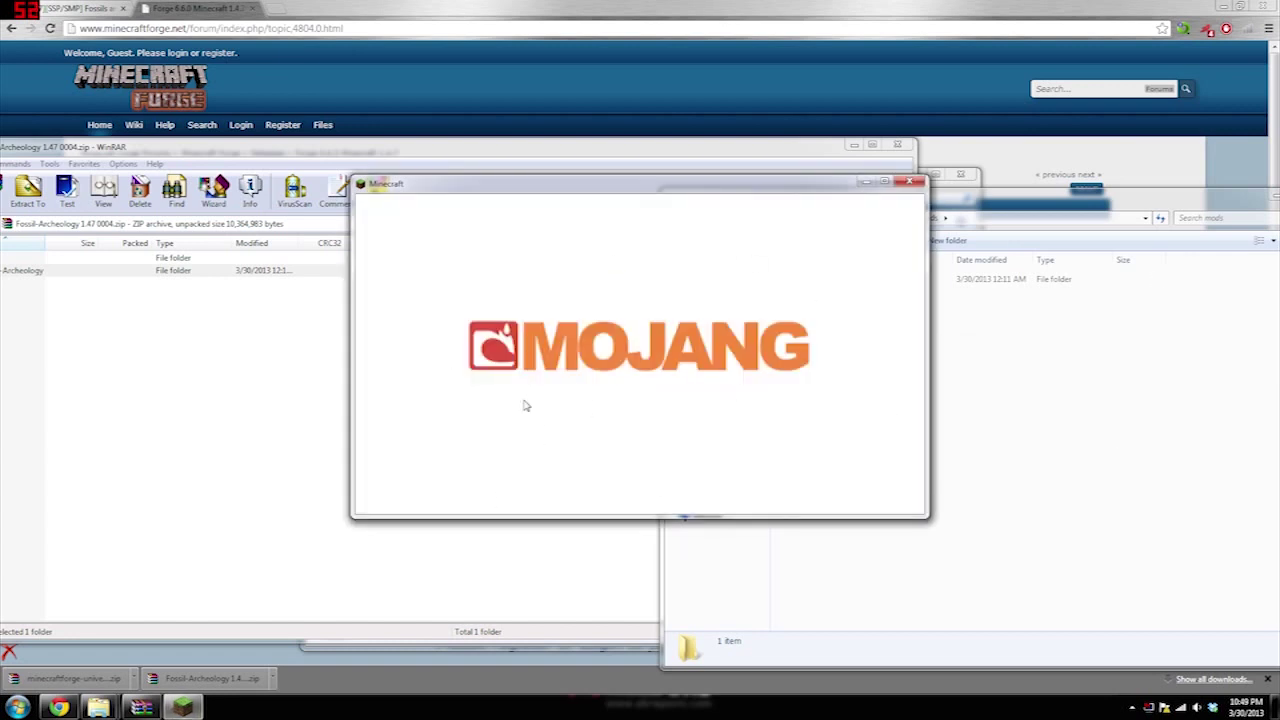
click(706, 415)
click(415, 405)
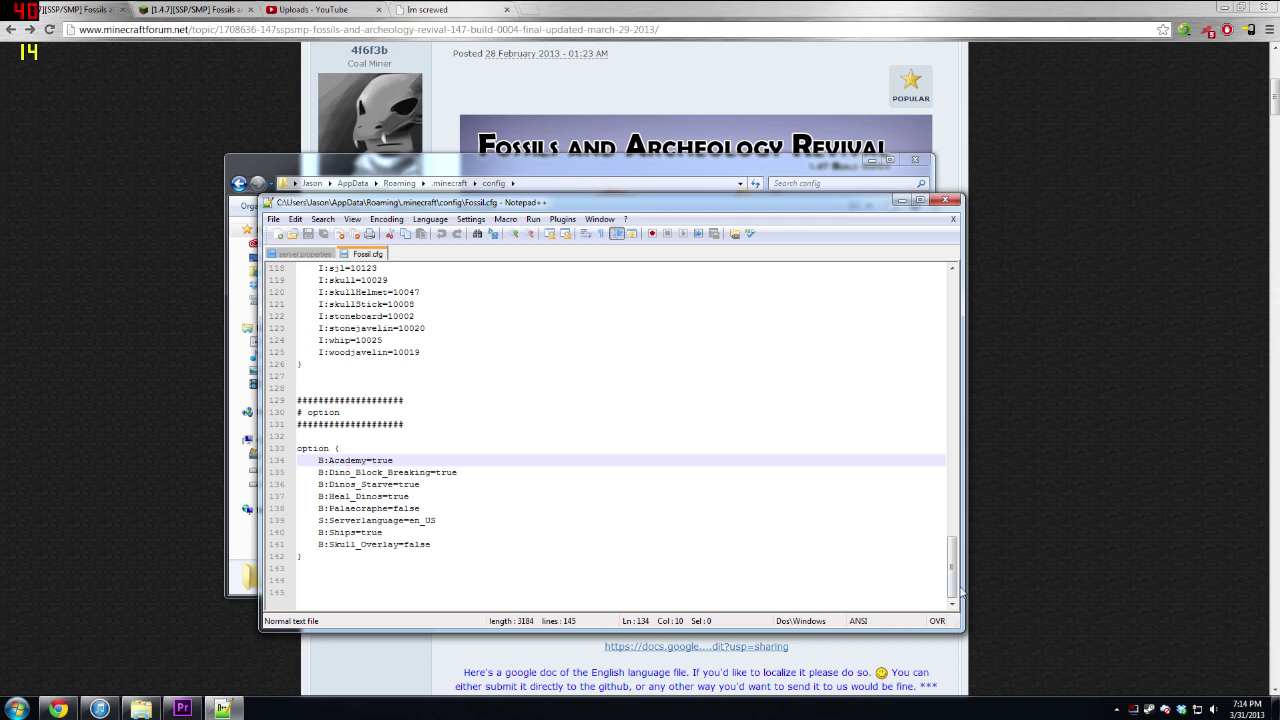
Review the option entries at the end of Fossil.cfg and set Skull_Overlay to true
drag(955, 565, 970, 311)
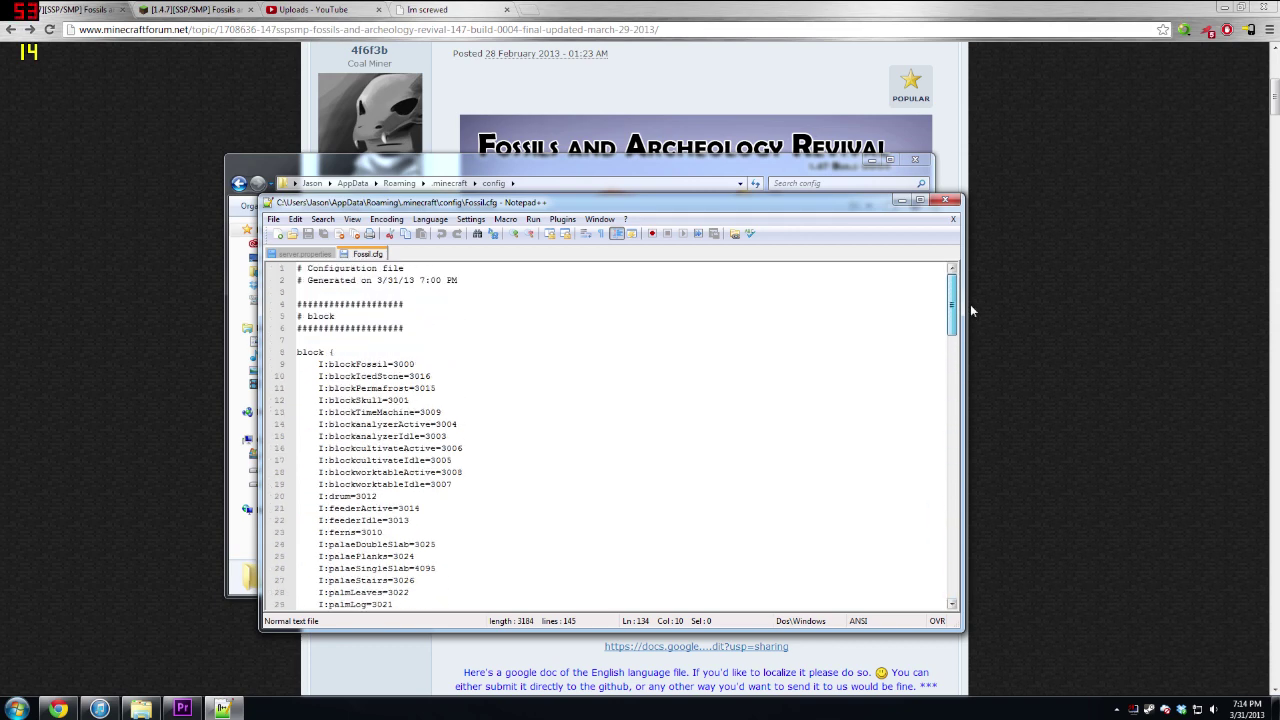
drag(970, 311, 932, 590)
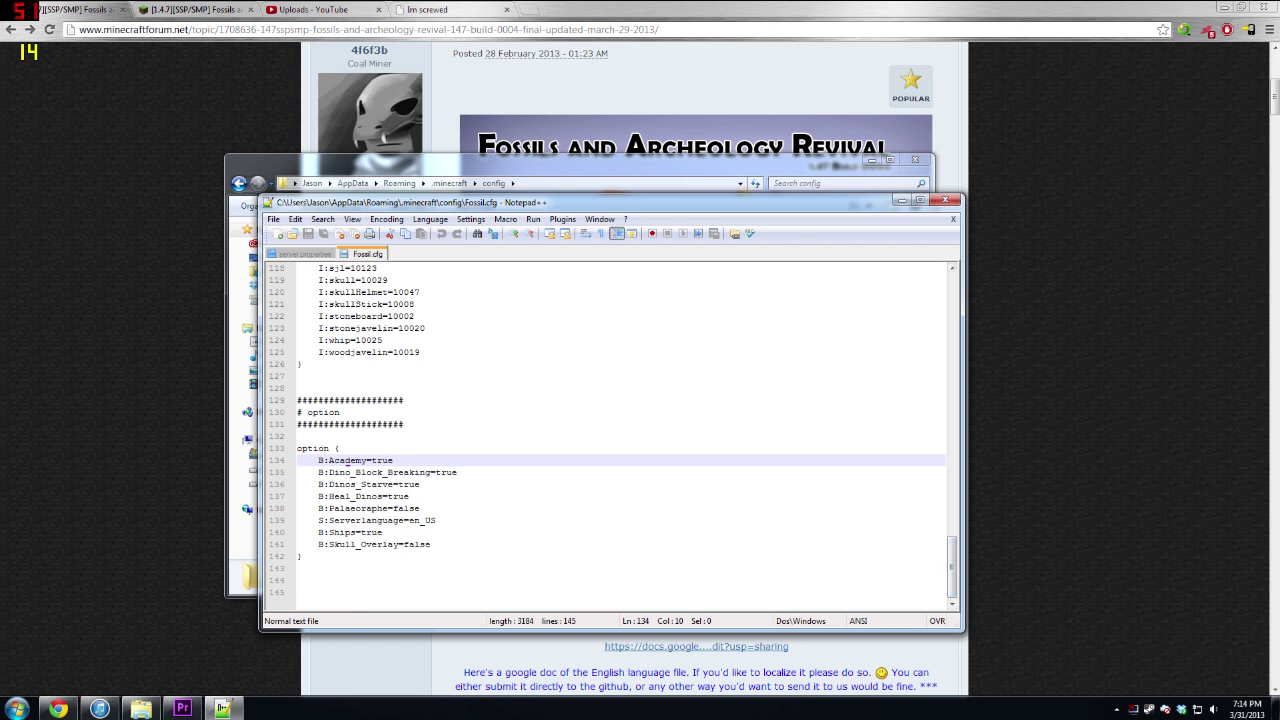
click(393, 472)
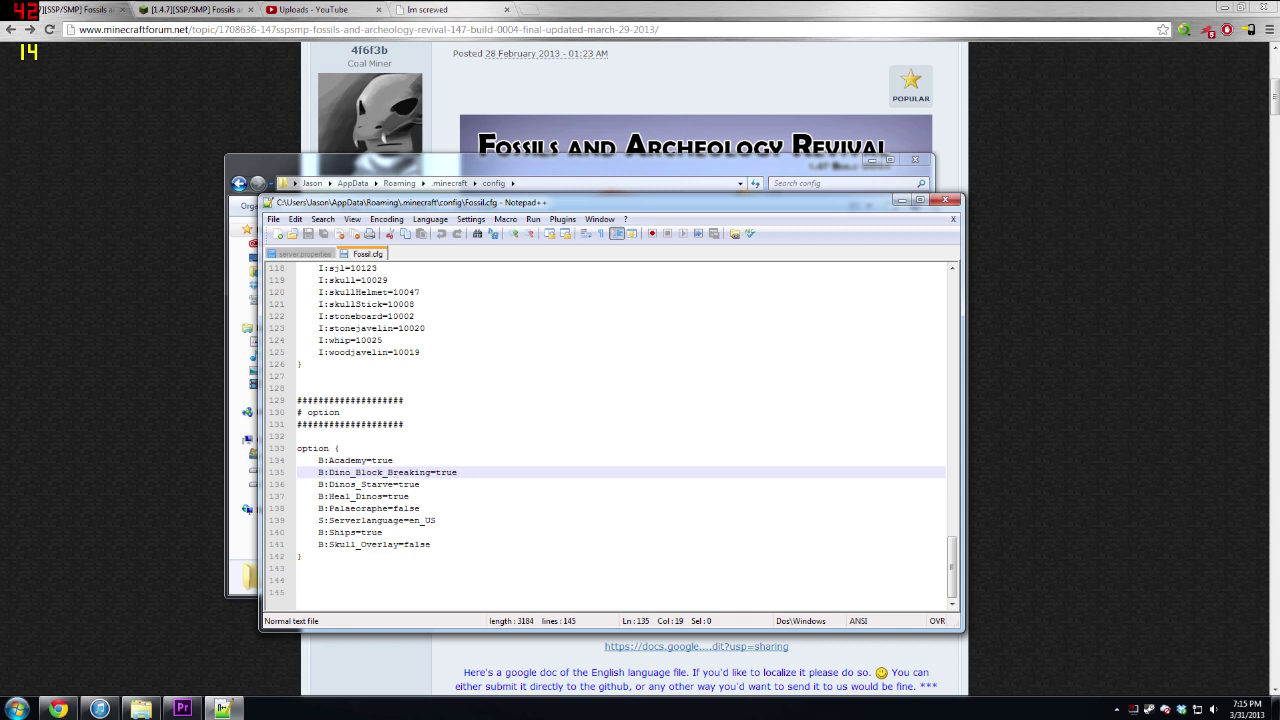
click(350, 496)
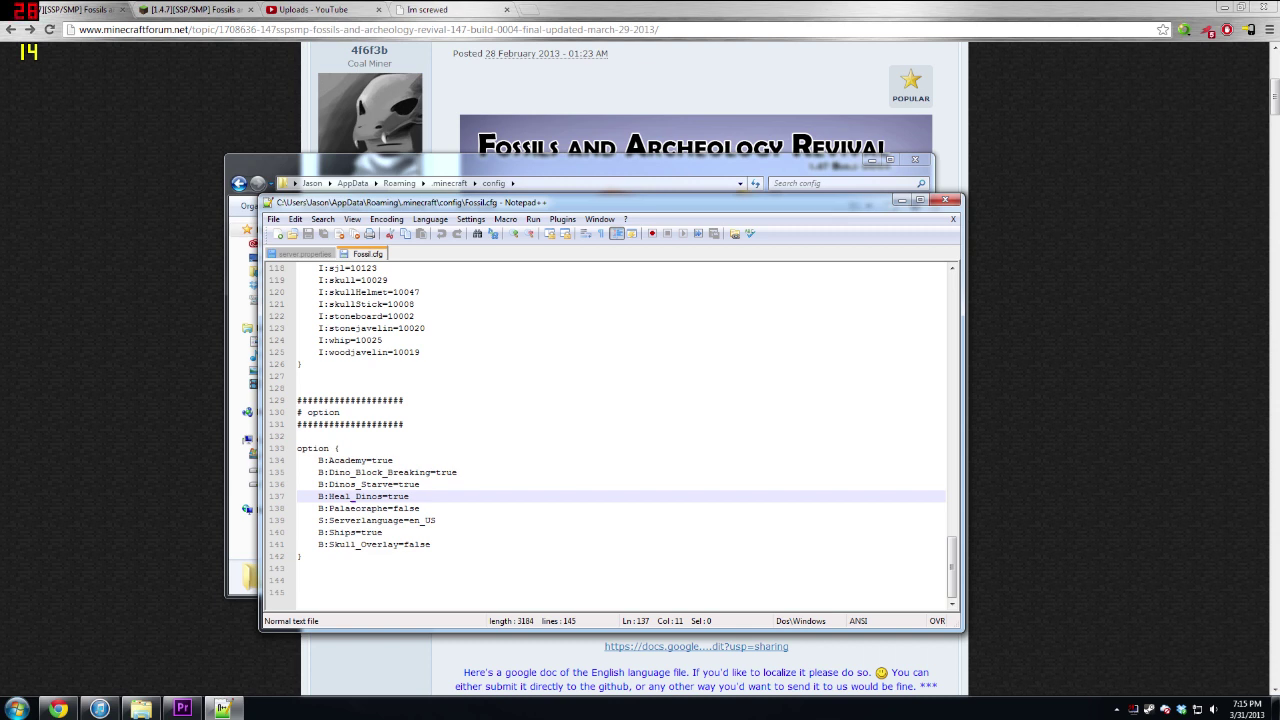
click(389, 508)
click(352, 520)
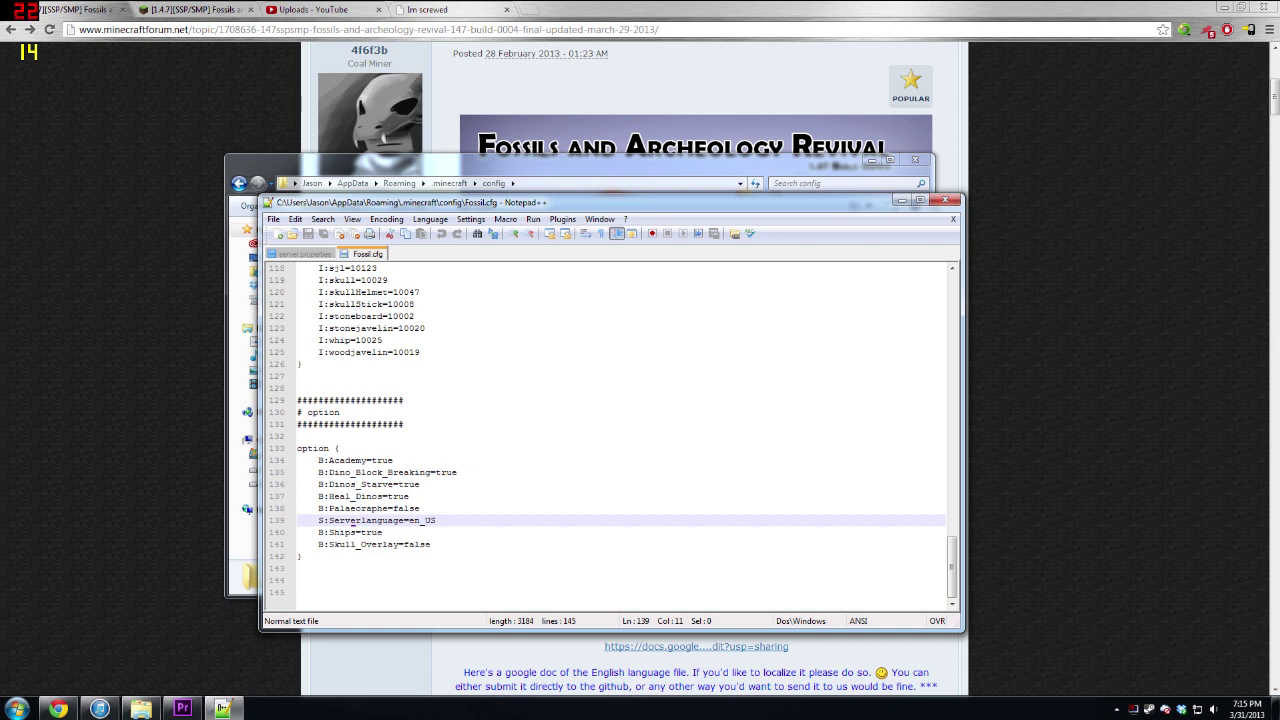
click(382, 532)
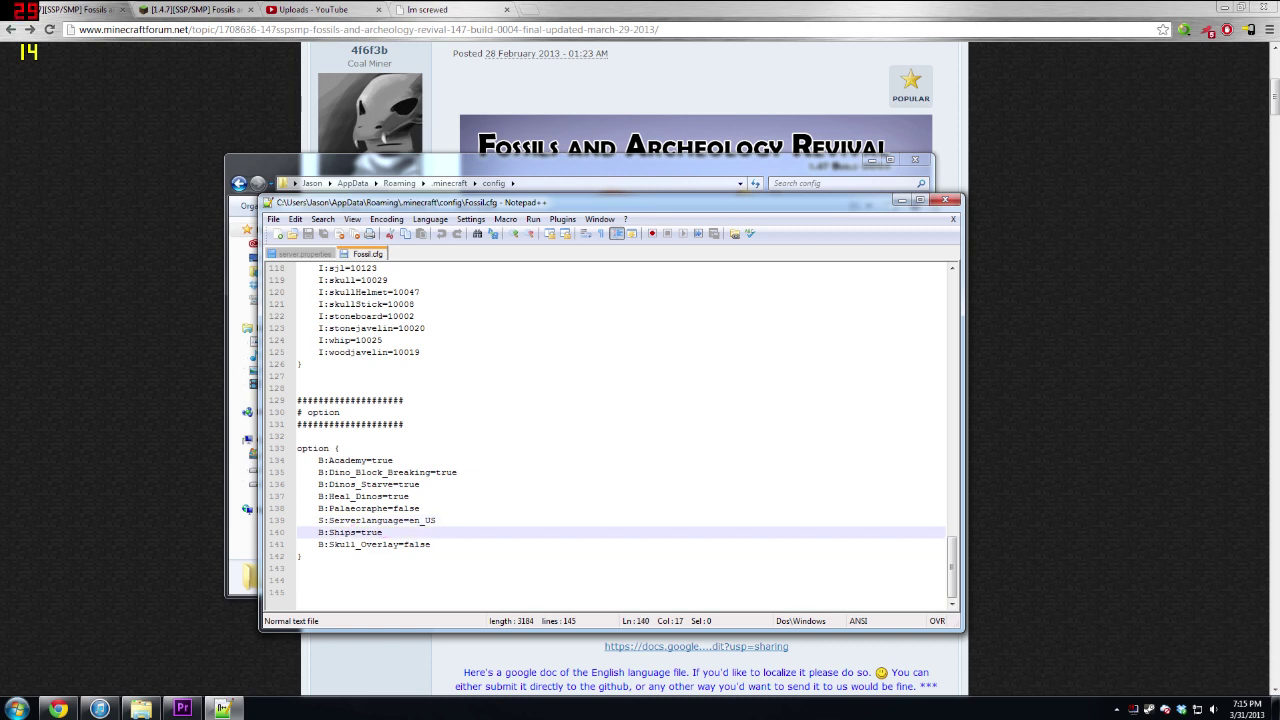
double_click(417, 544)
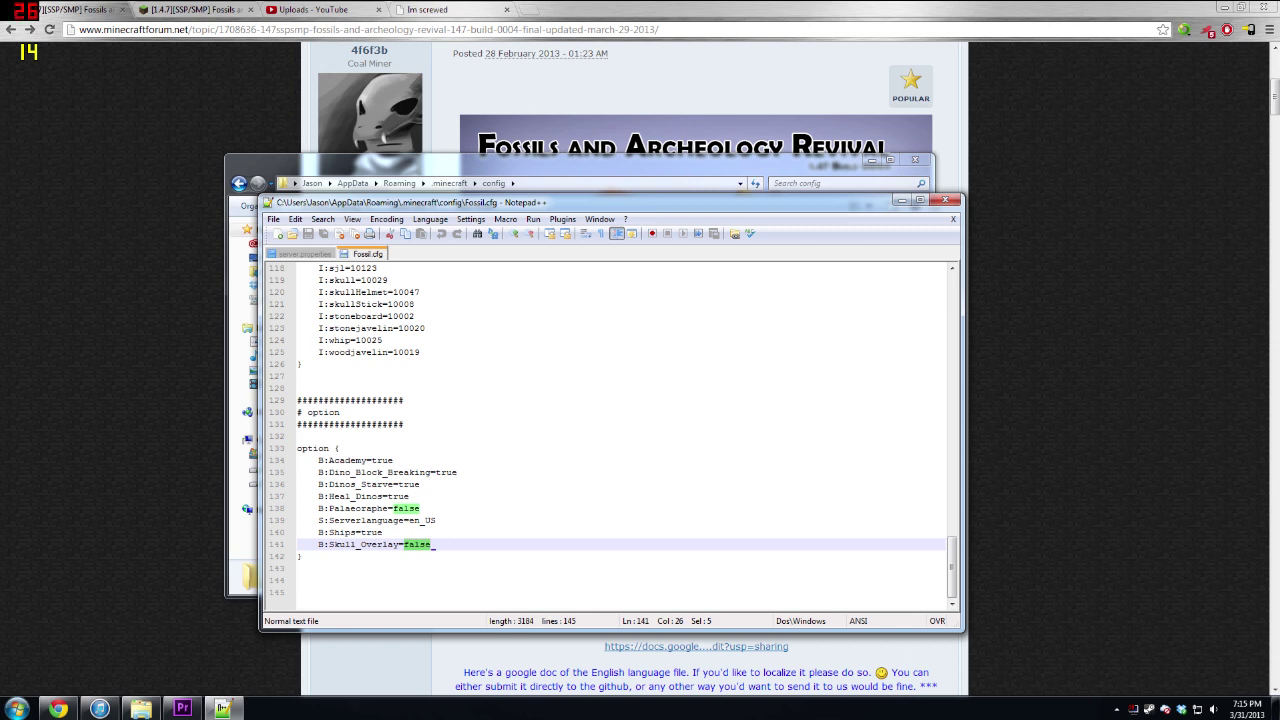
text(tru)
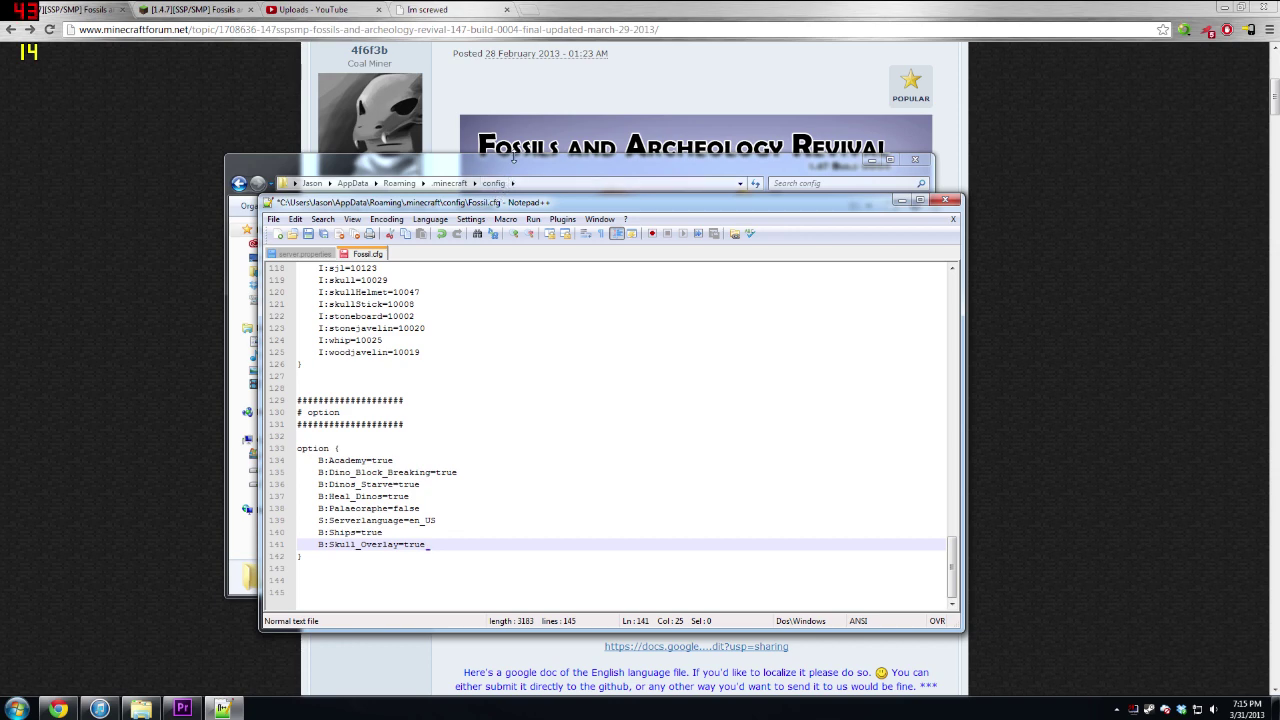
Open the minecraft archive from the bin folder inside .minecraft in WinRAR and move its window aside
click(450, 183)
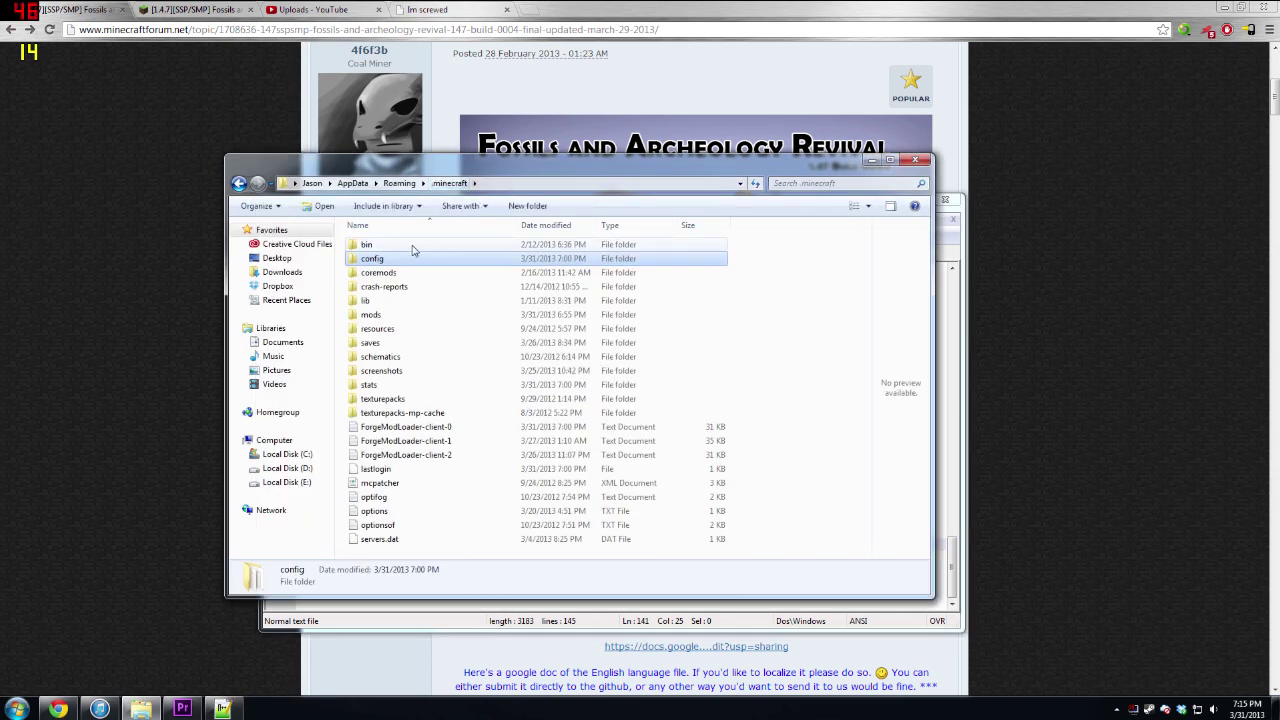
double_click(400, 244)
click(407, 316)
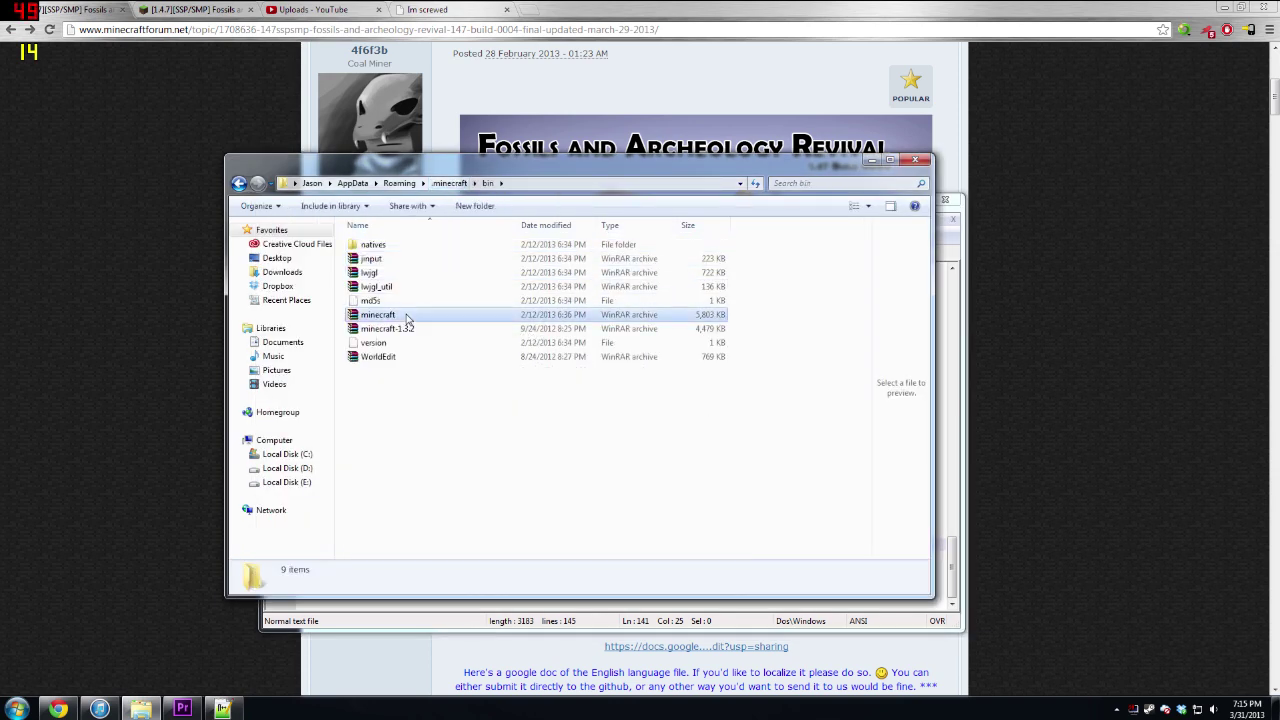
right_click(407, 318)
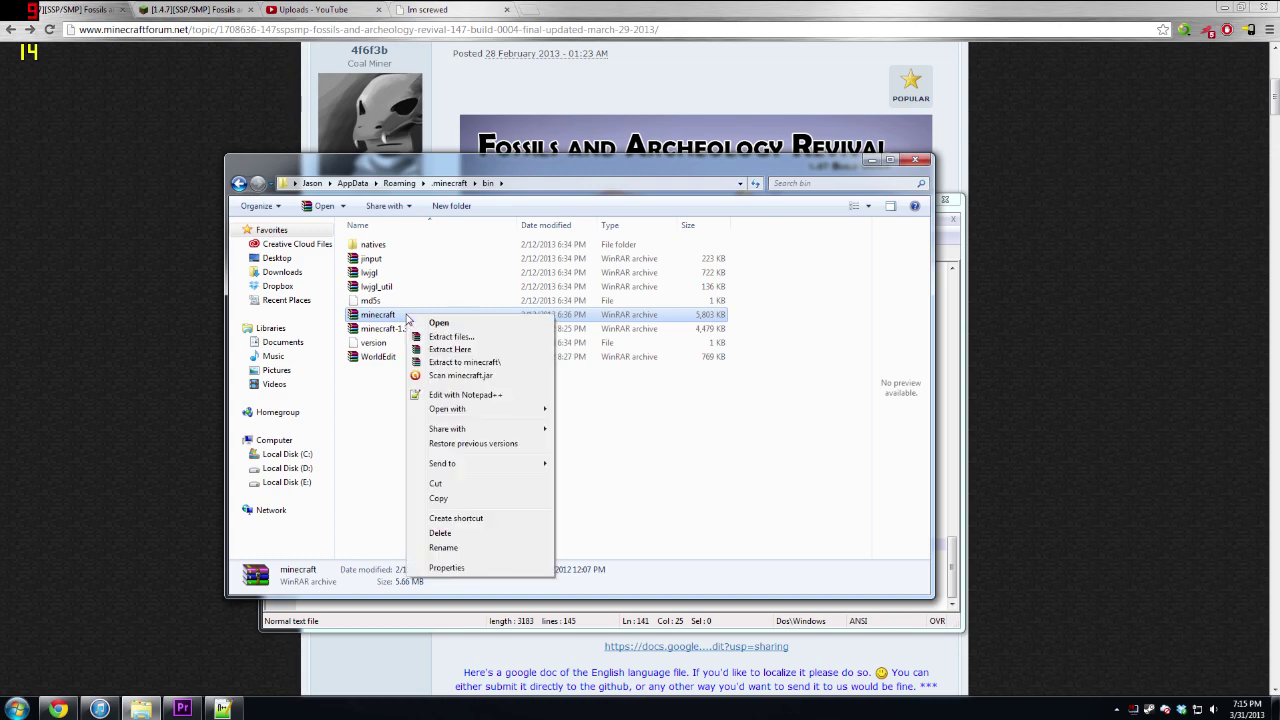
click(438, 322)
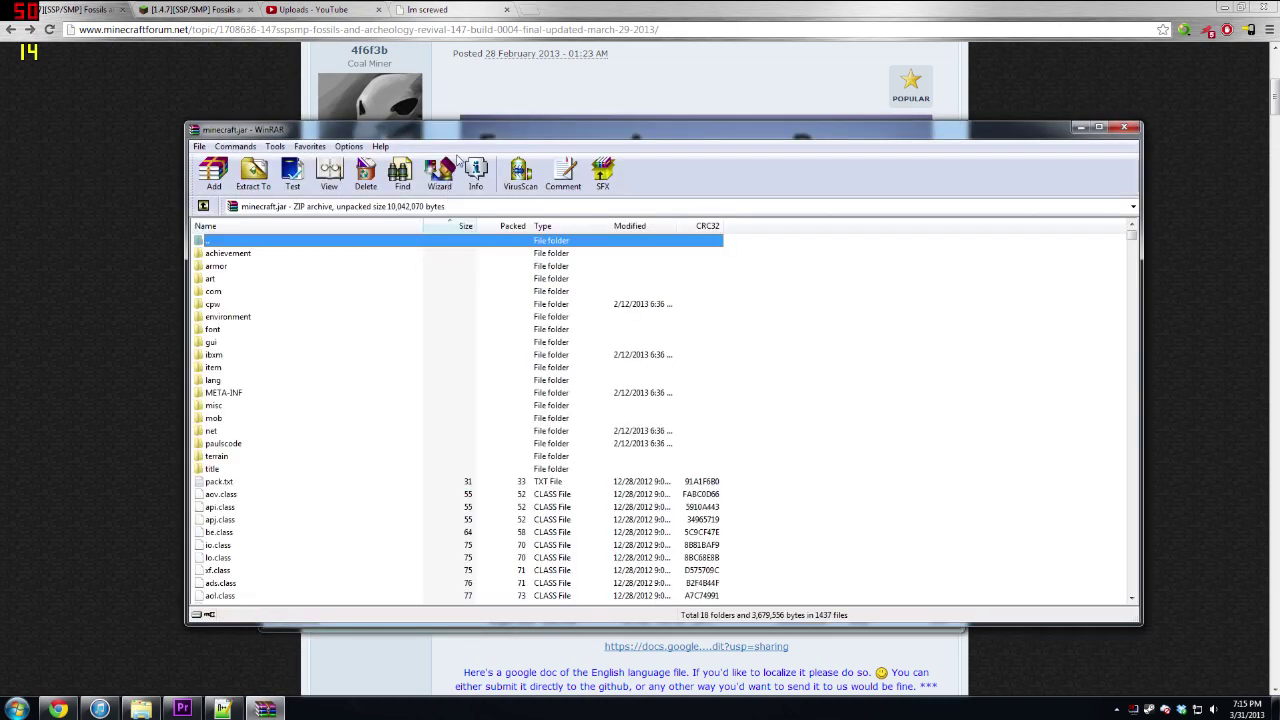
drag(464, 143, 820, 286)
Go to mods\Fossil-Archeology\fossil\textures inside .minecraft and select the skullhelmetblur image
click(445, 184)
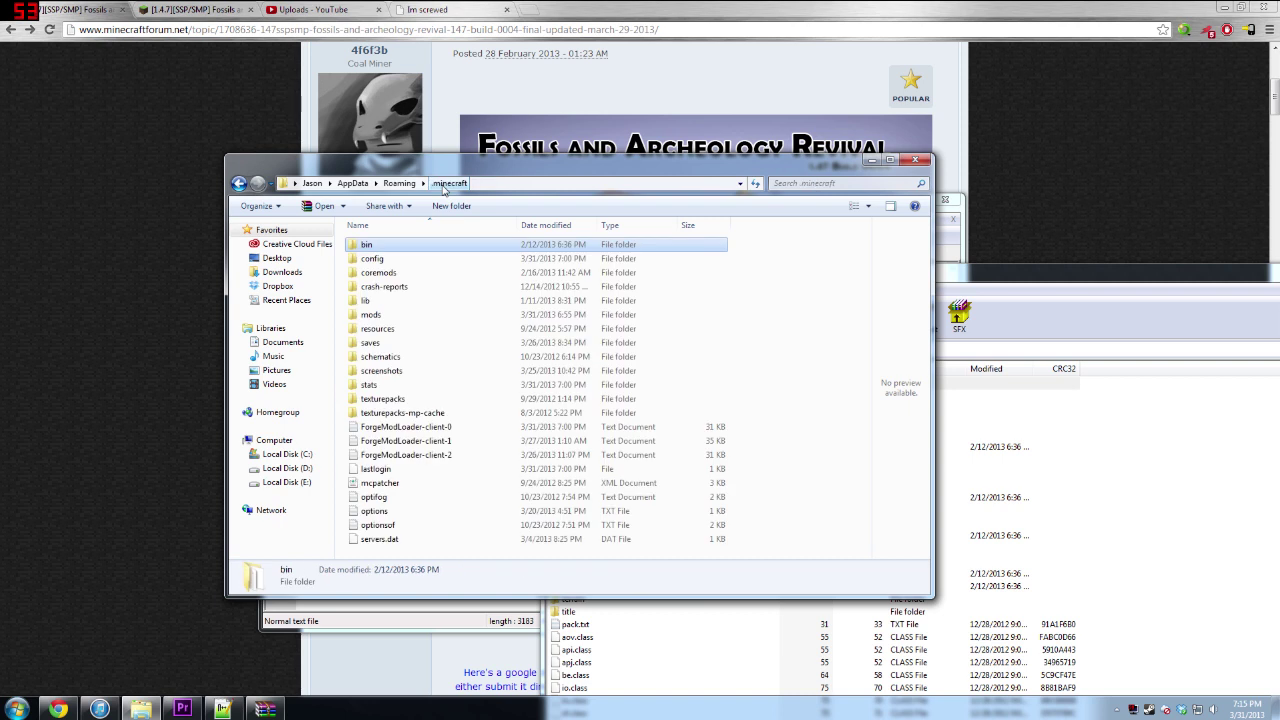
click(392, 317)
double_click(392, 317)
double_click(407, 248)
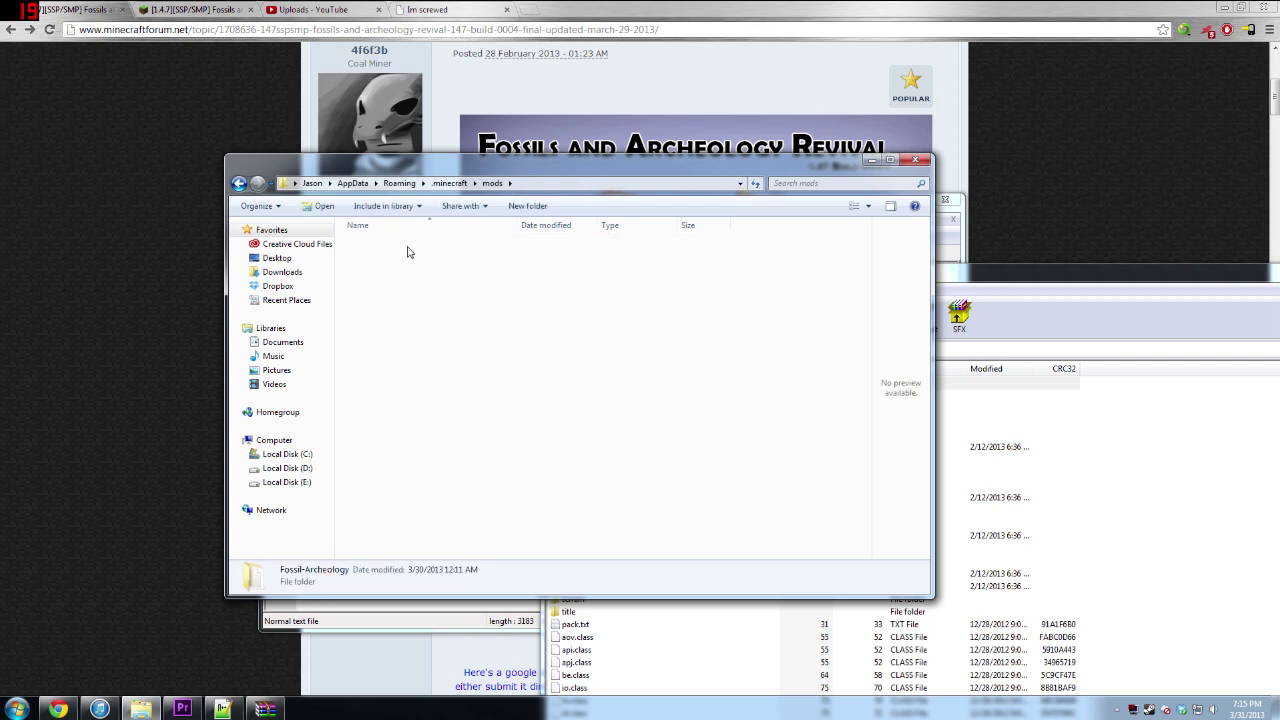
double_click(407, 251)
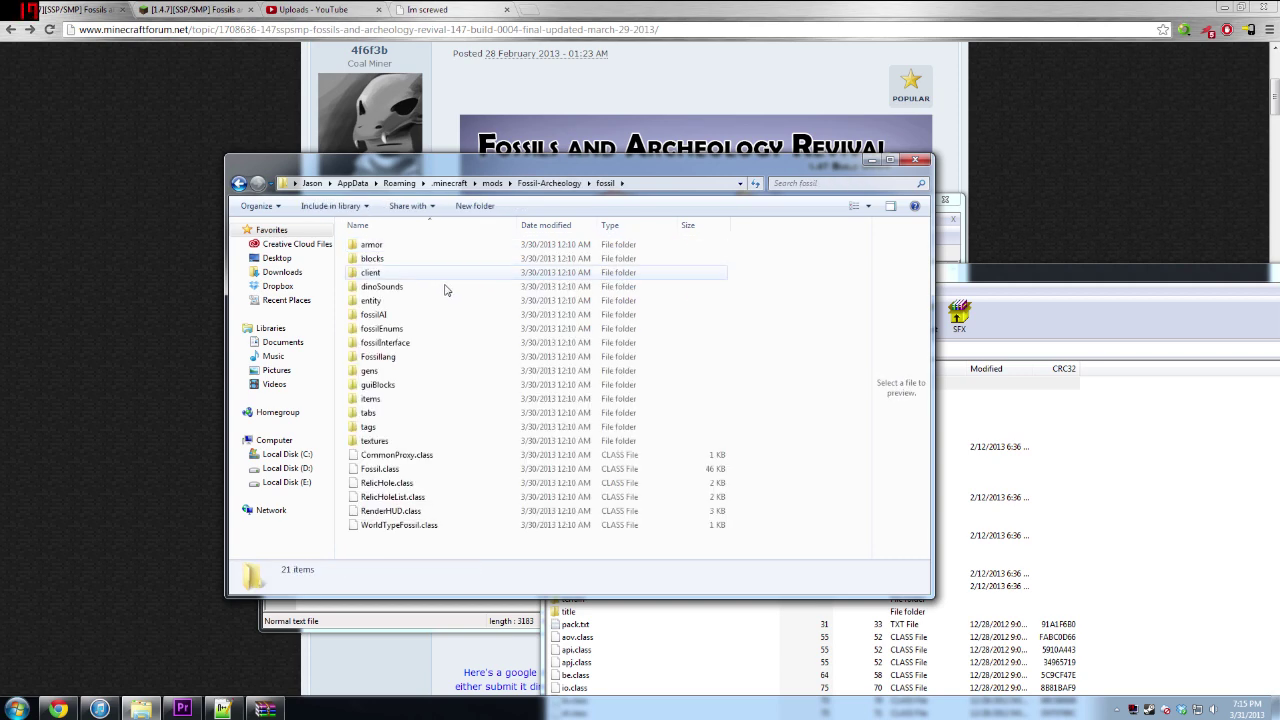
double_click(410, 442)
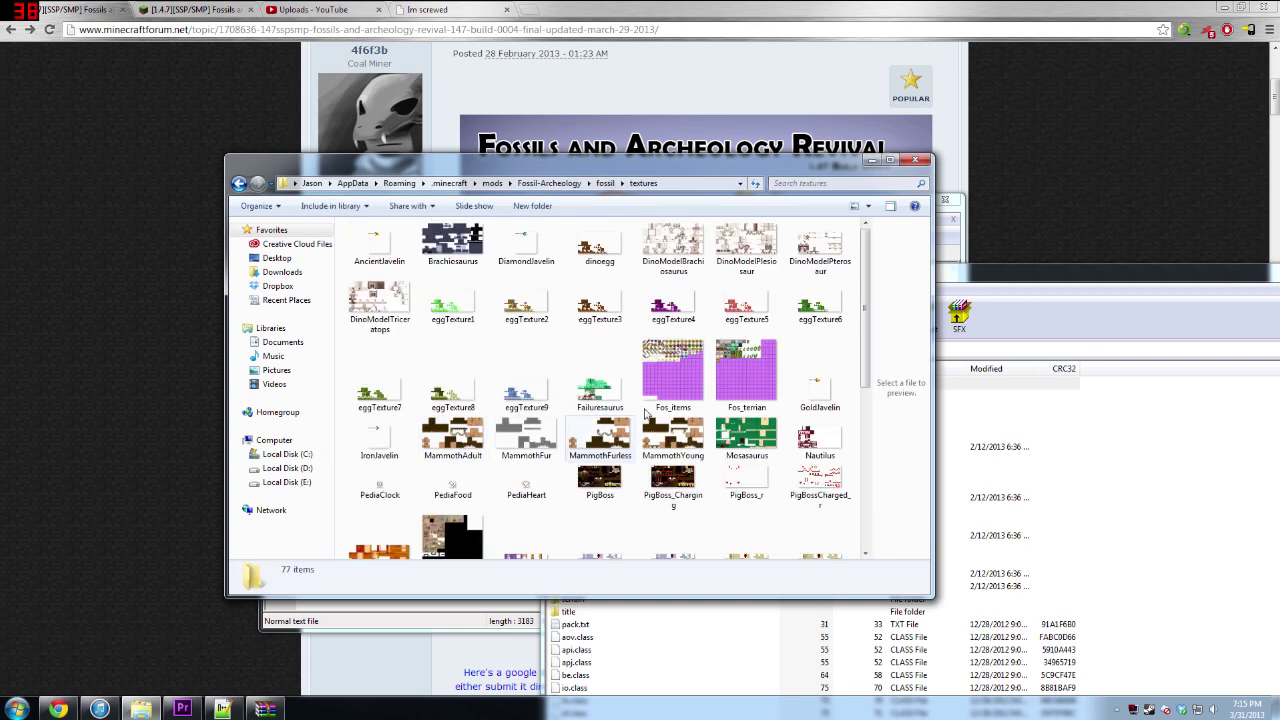
key(s)
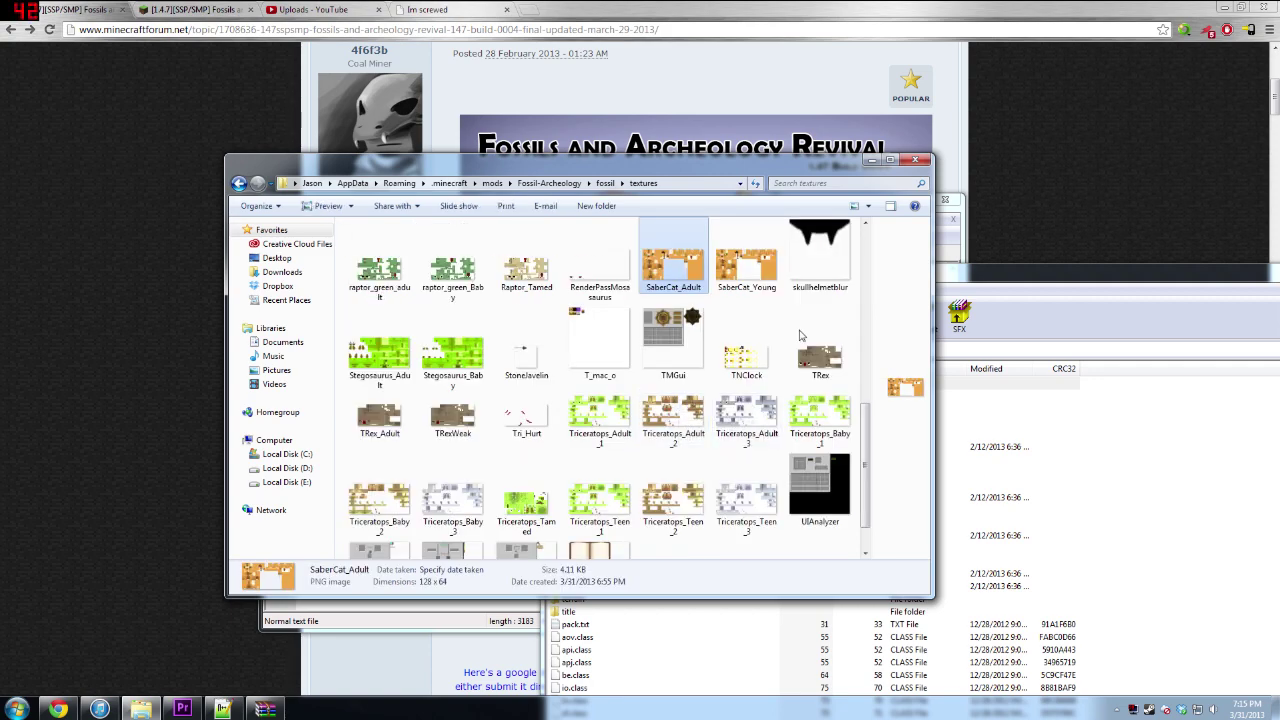
click(800, 254)
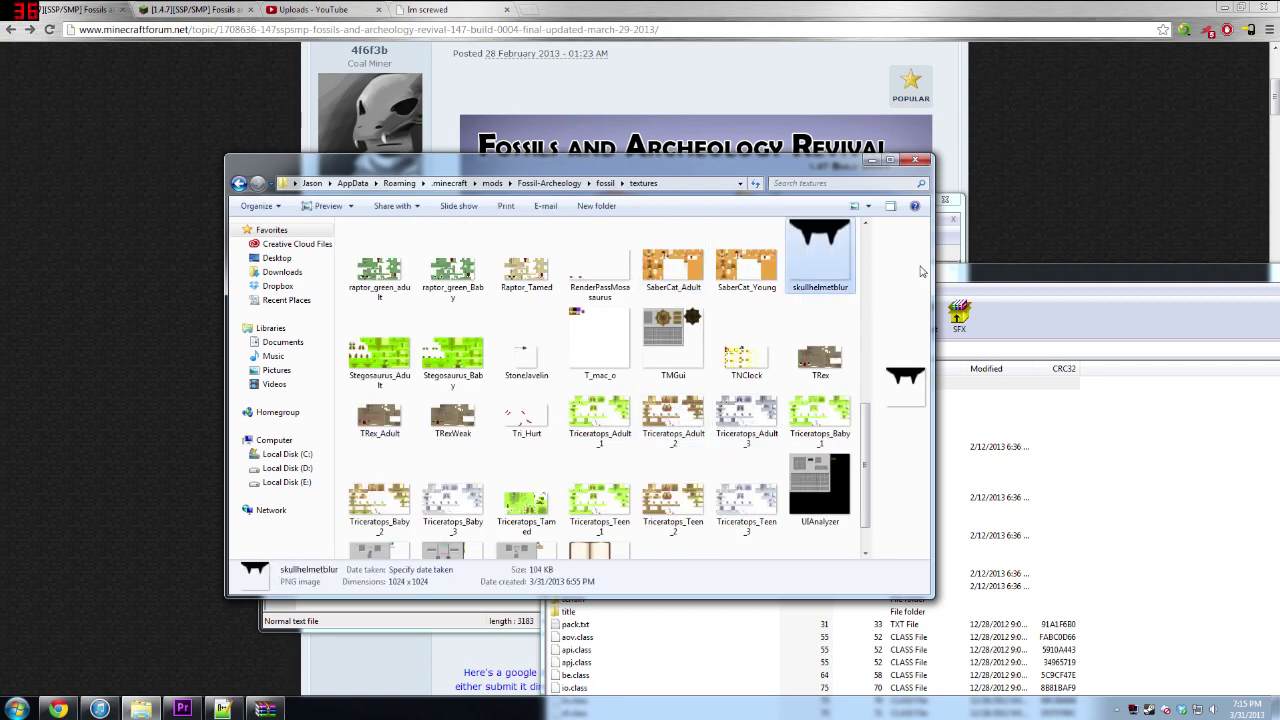
Add skullhelmetblur.png to the misc folder of minecraft.jar using the default archive settings
drag(1021, 272, 597, 220)
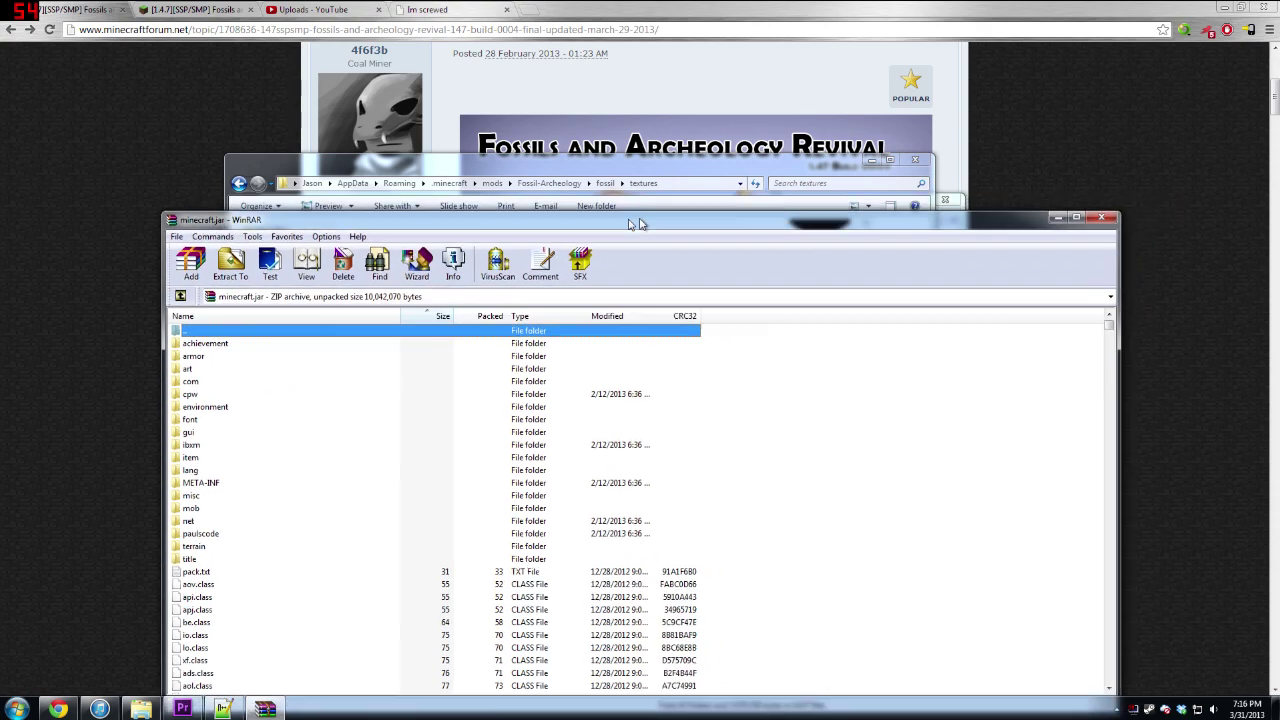
key(p)
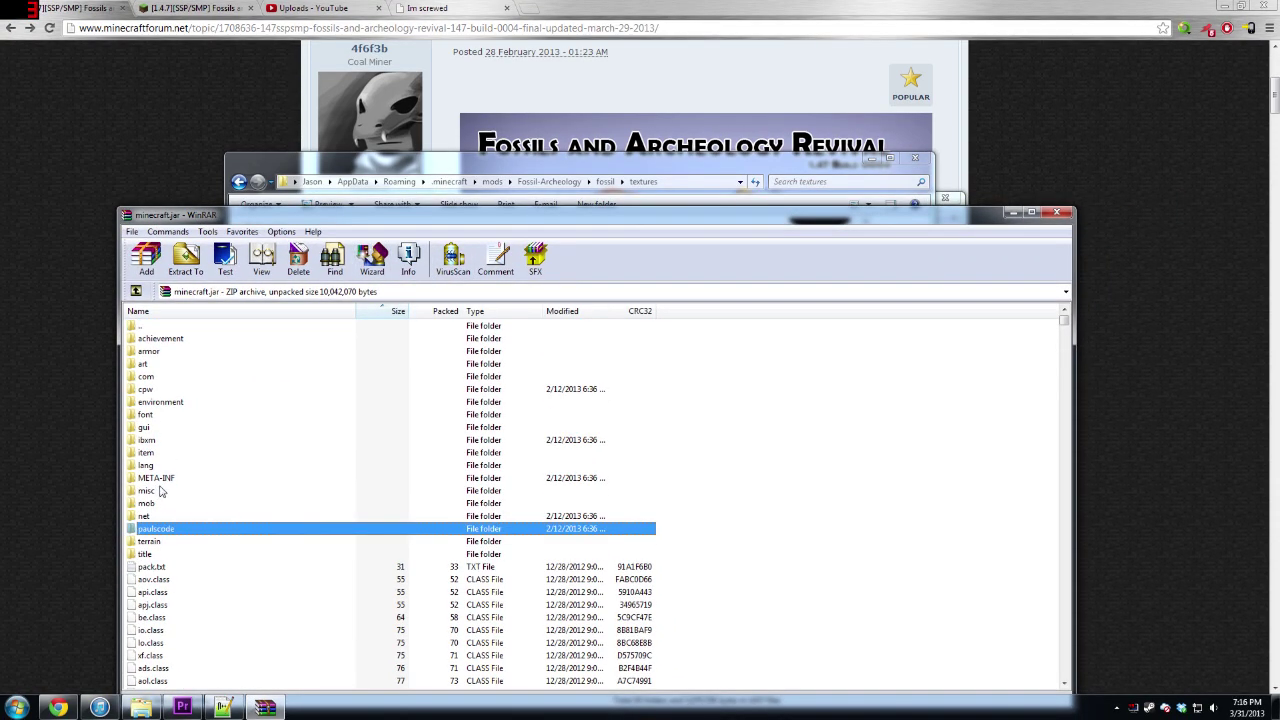
double_click(157, 492)
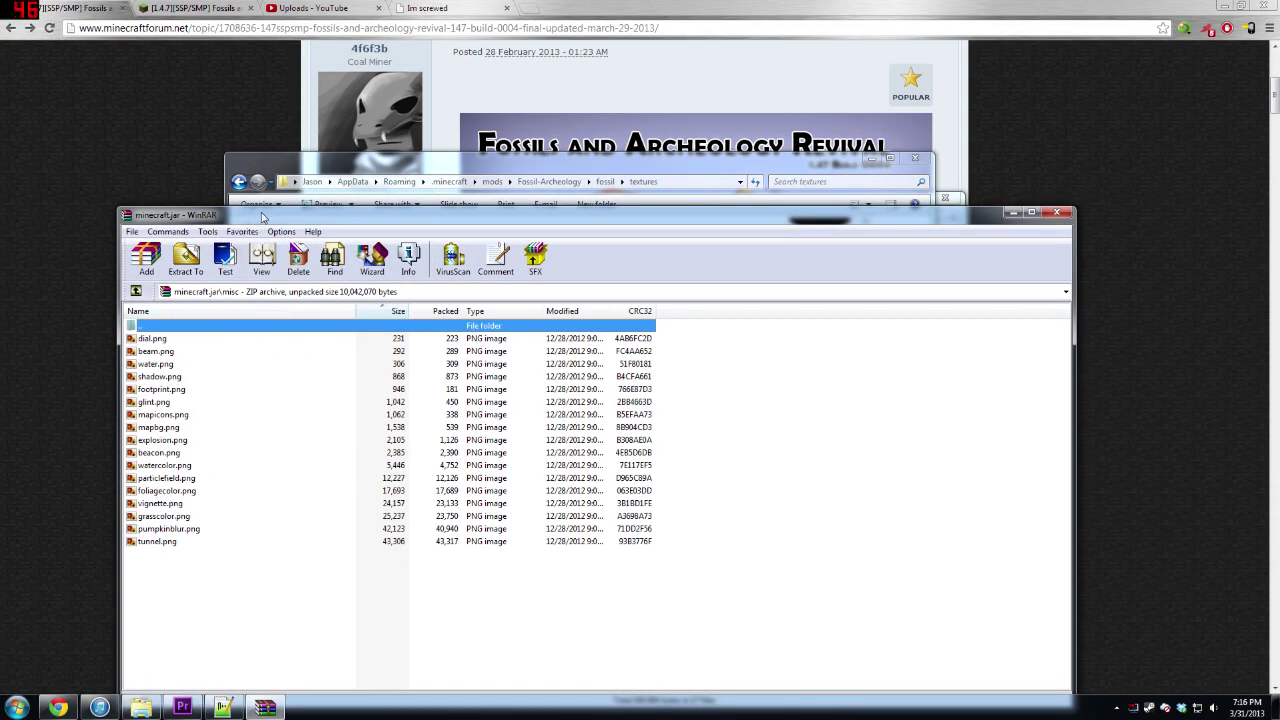
drag(263, 216, 1045, 244)
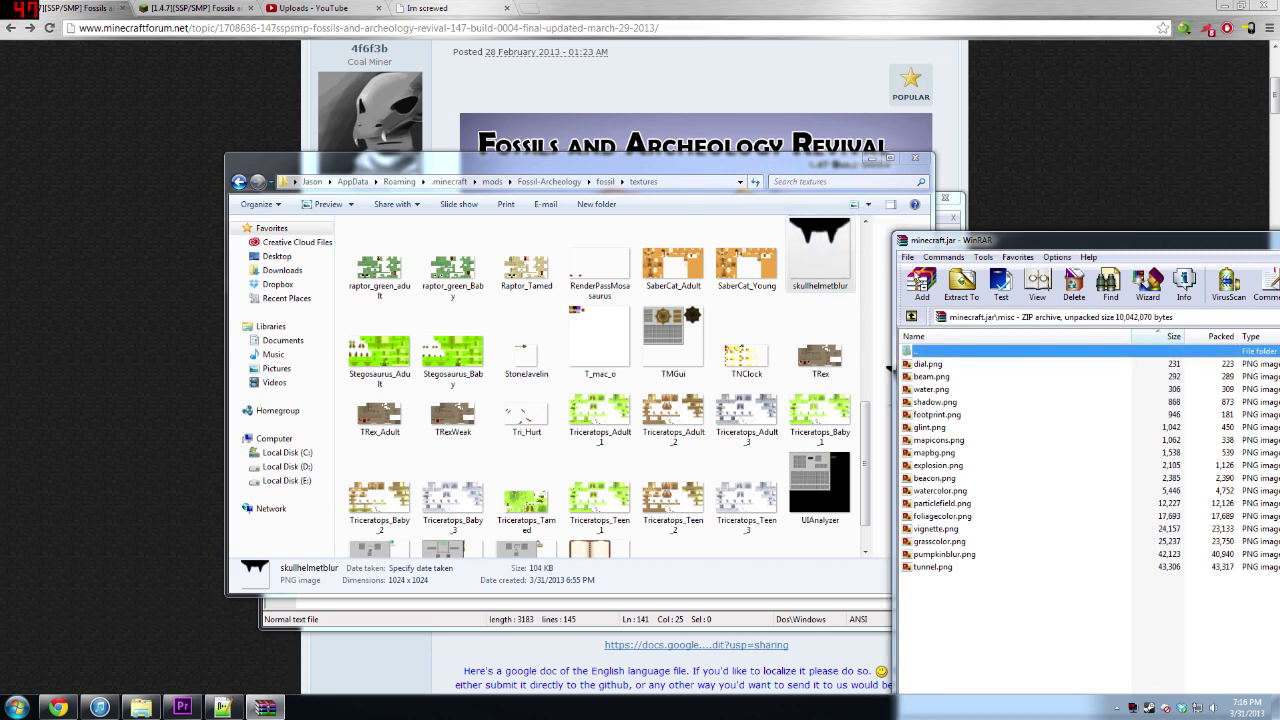
drag(996, 588, 990, 588)
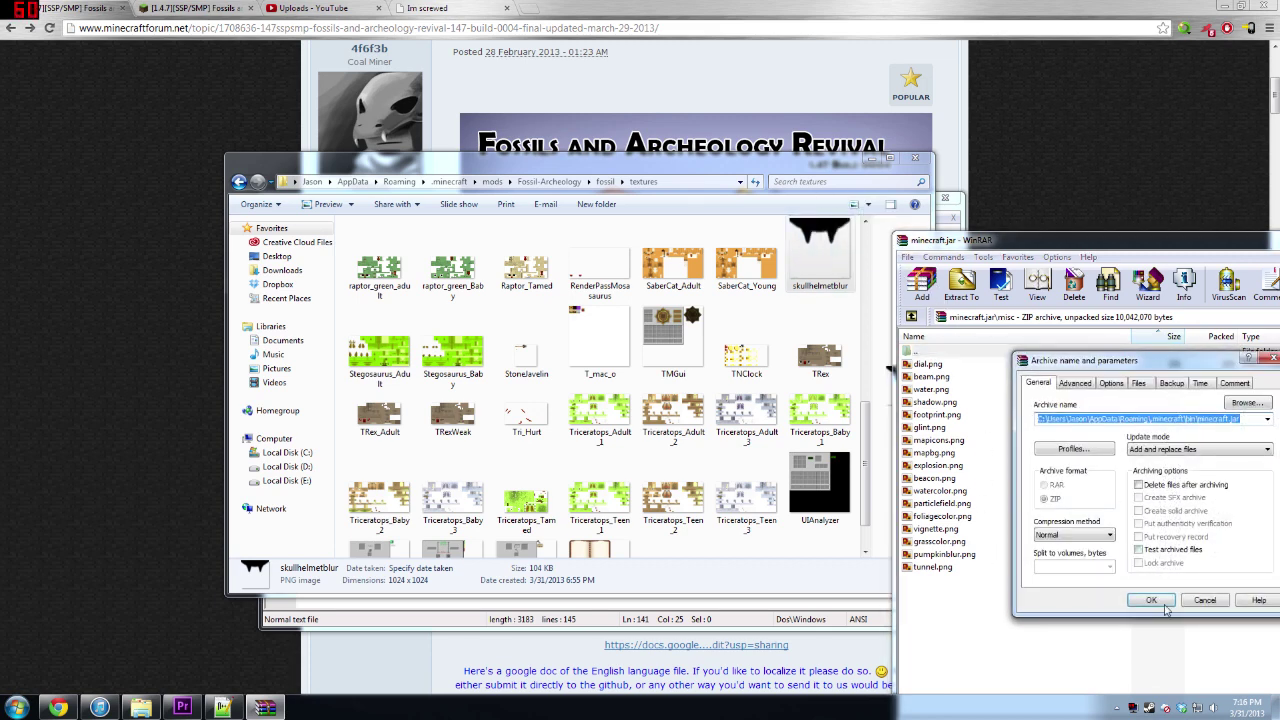
click(1152, 599)
drag(1031, 243, 732, 237)
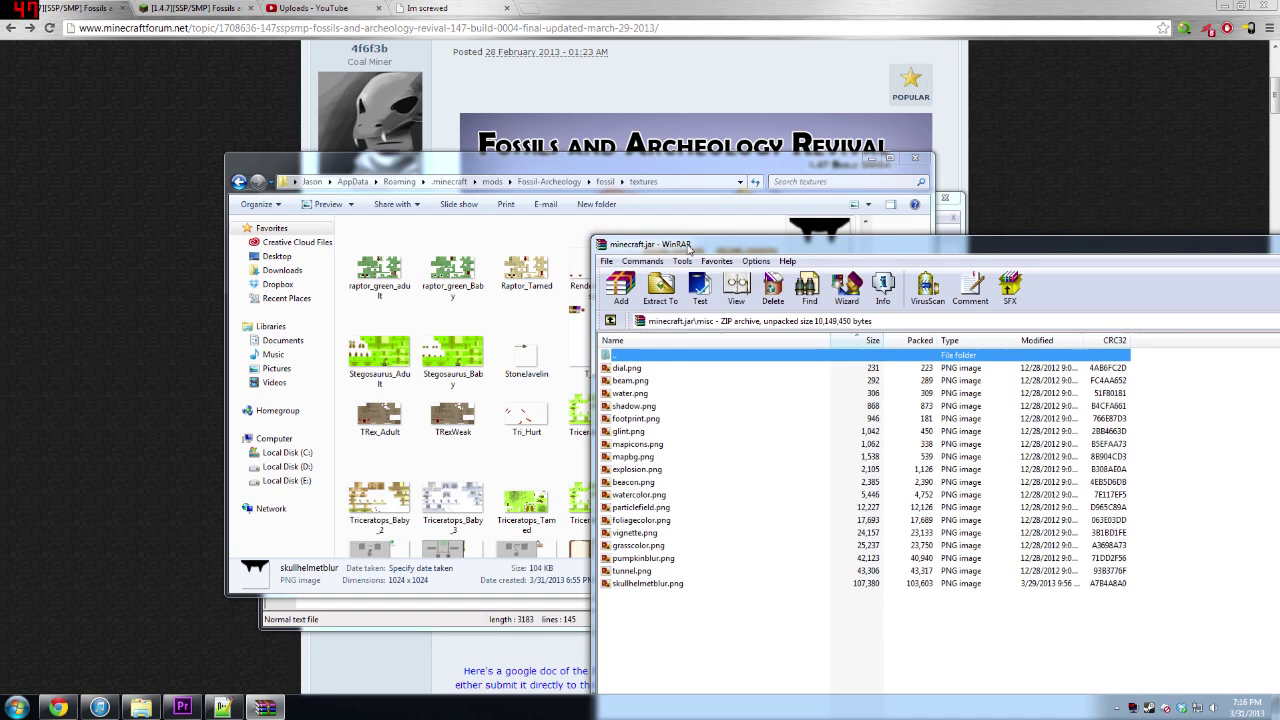
Save the edited Fossil.cfg in Notepad++ and go back to the textures folder window
click(222, 707)
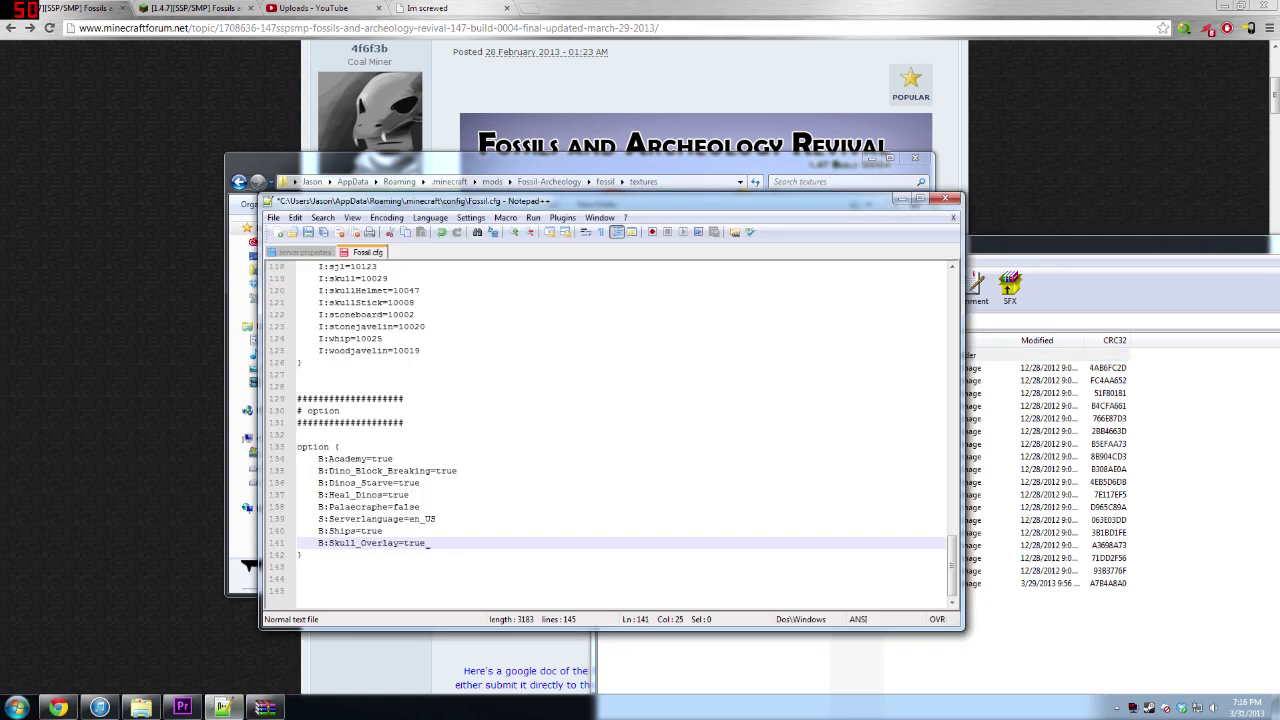
key(ctrl+s)
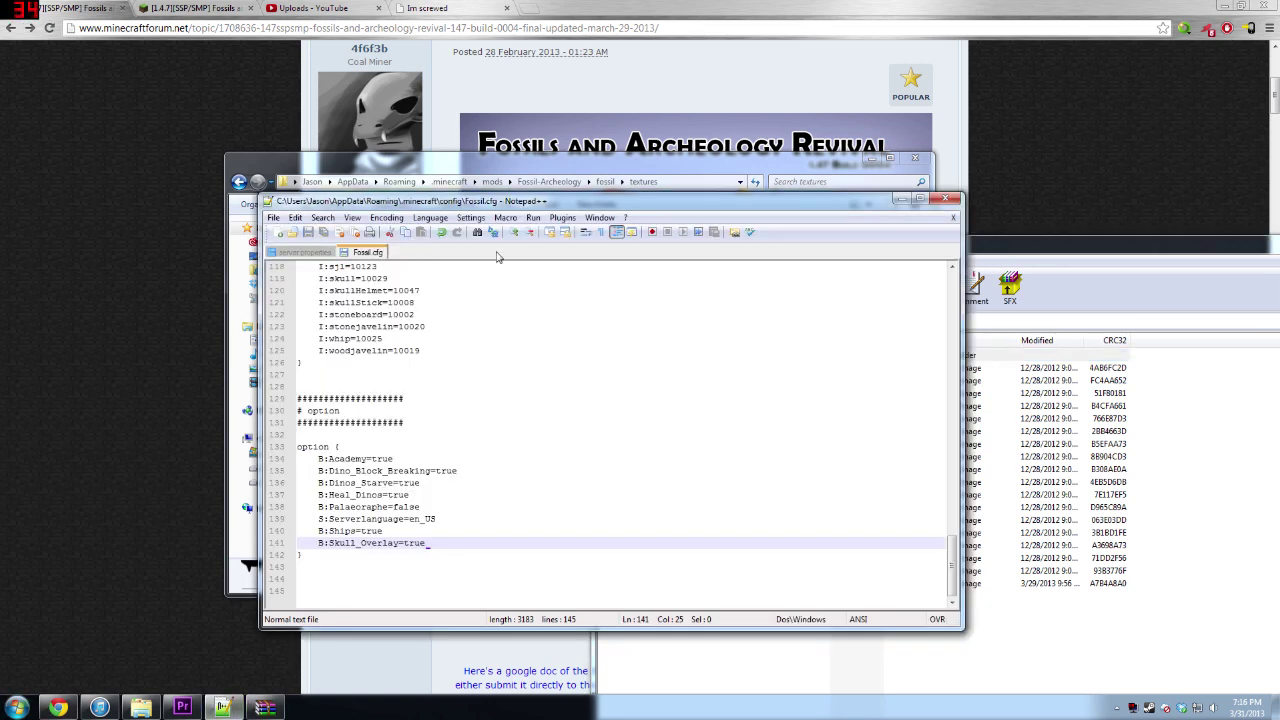
click(540, 170)
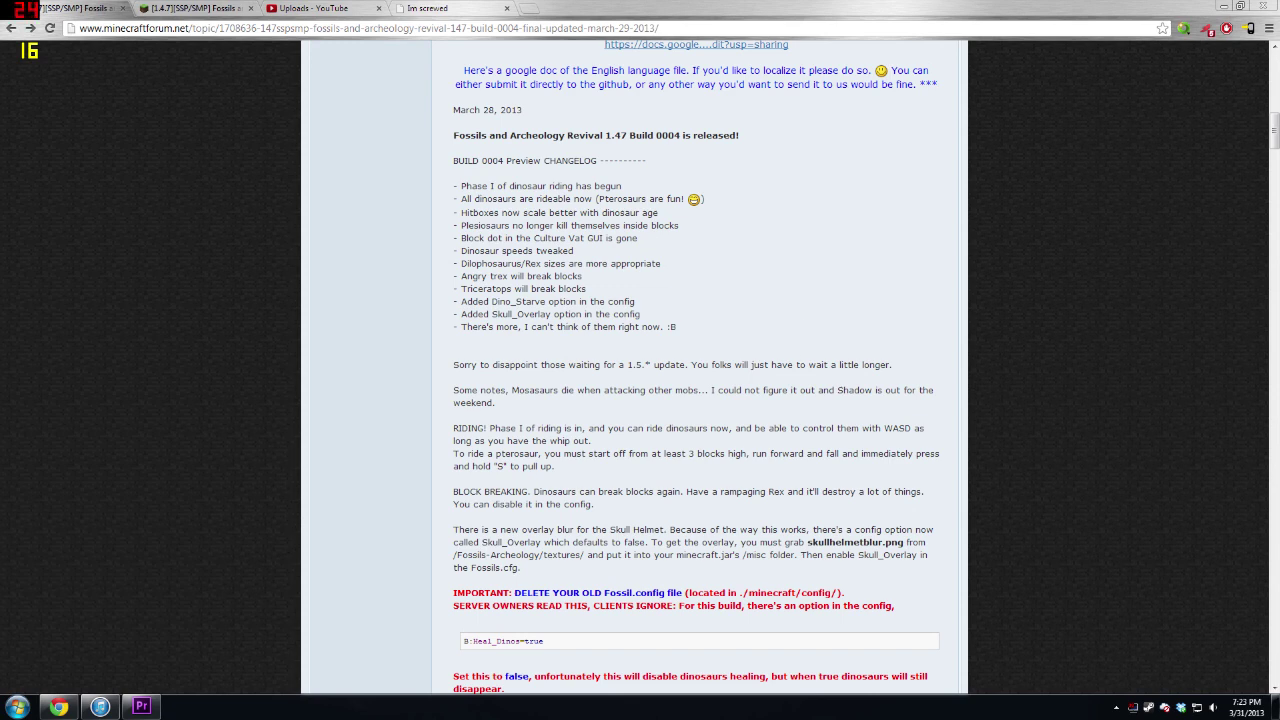
Return to the beginning of the Fossils and Archeology Revival forum post
scroll(873, 452, up, 6)
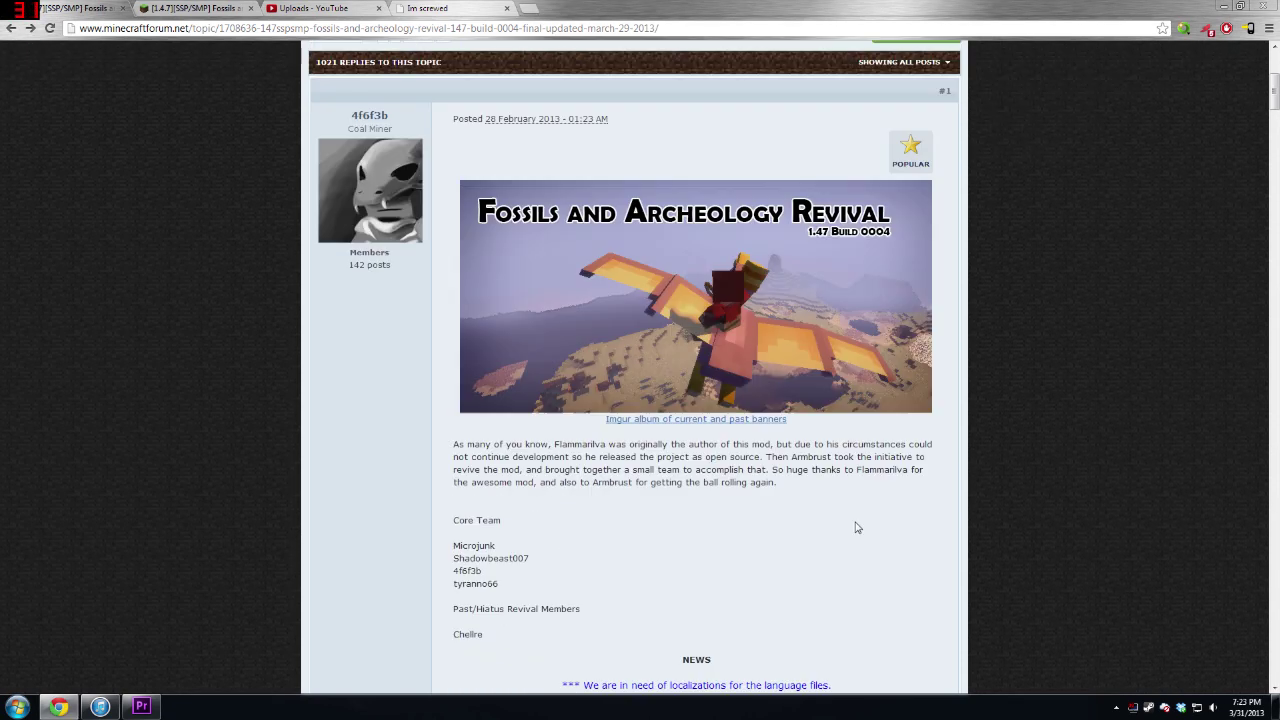